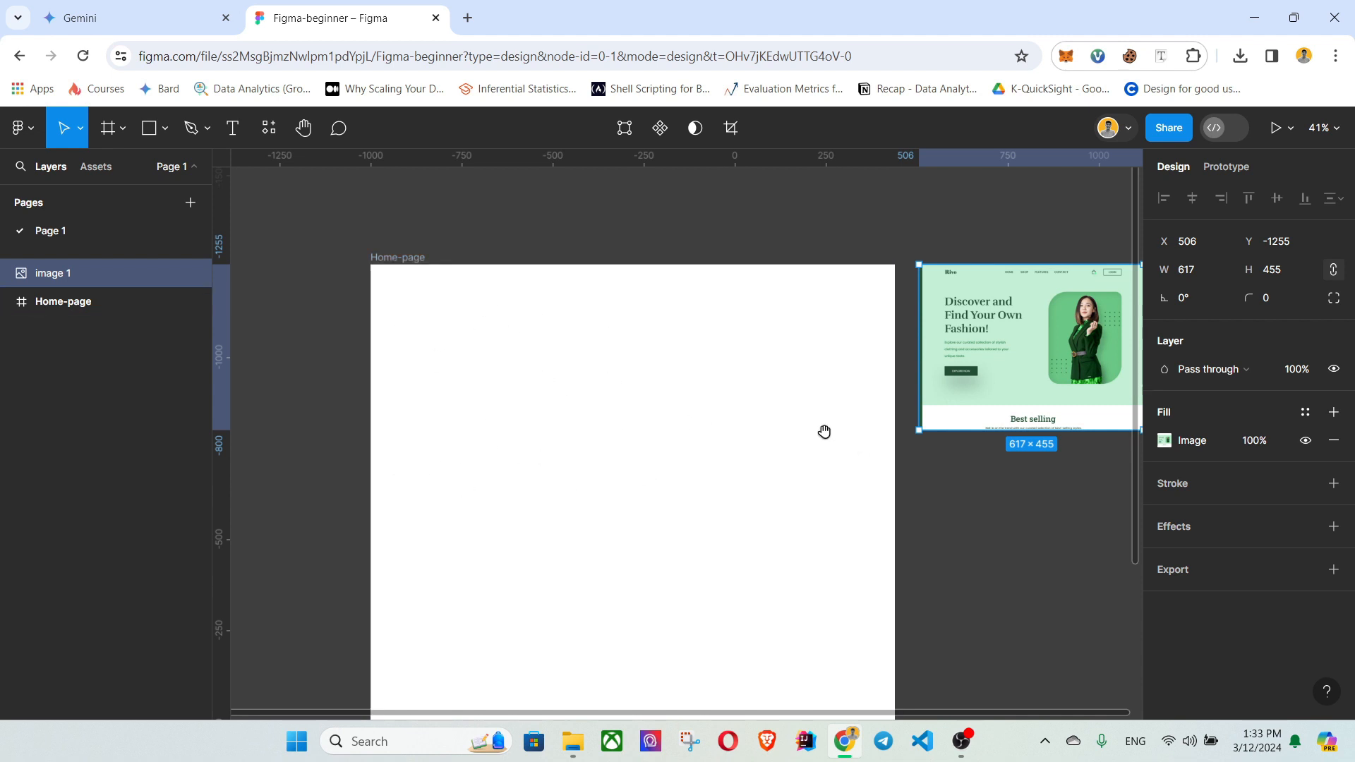
Examine the reference fashion landing-page image beside the Home-page frame, from its header down to the Best selling section.
{"action": "left_click_drag", "start_coordinate": [889, 463], "coordinate": [649, 453]}
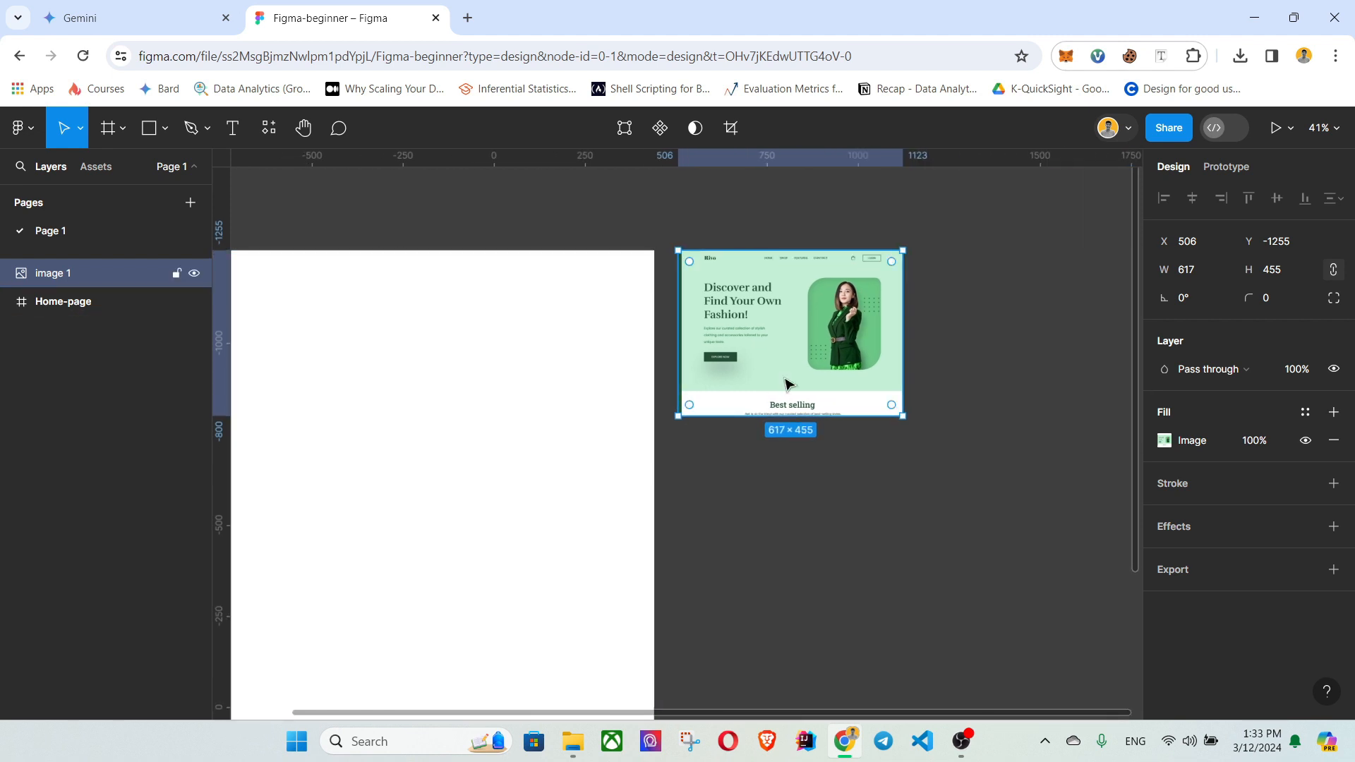
{"action": "scroll", "coordinate": [785, 383], "scroll_direction": "up", "scroll_amount": 5}
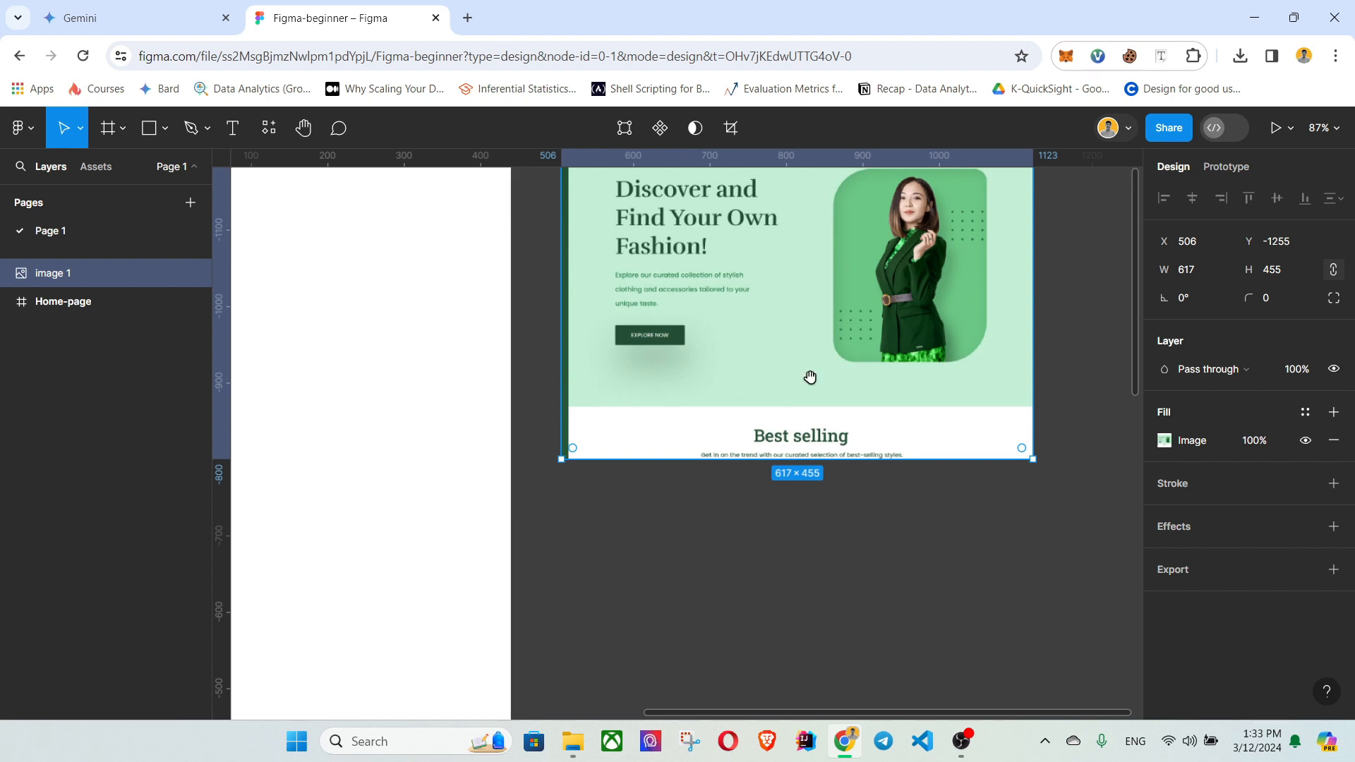
{"action": "left_click_drag", "start_coordinate": [809, 377], "coordinate": [723, 523]}
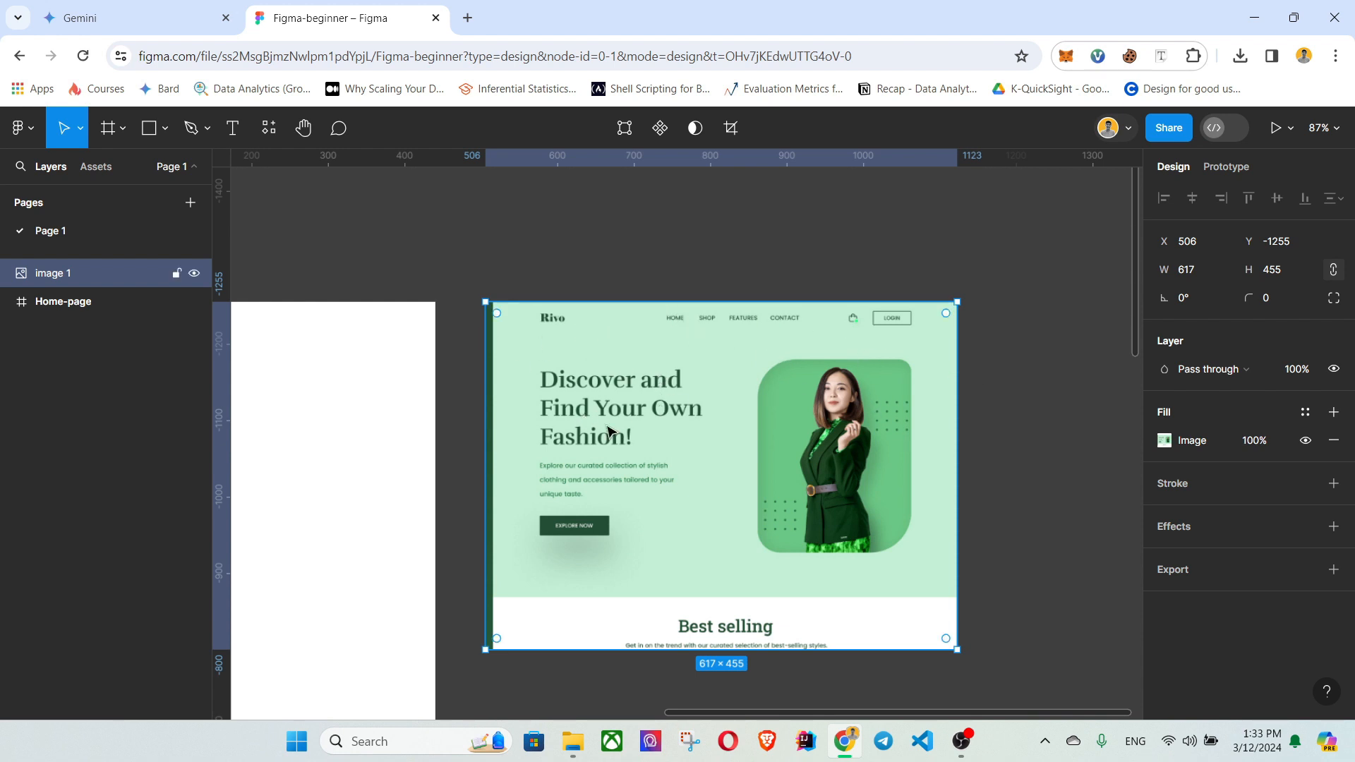
{"action": "scroll", "coordinate": [671, 480], "scroll_direction": "up", "scroll_amount": 3}
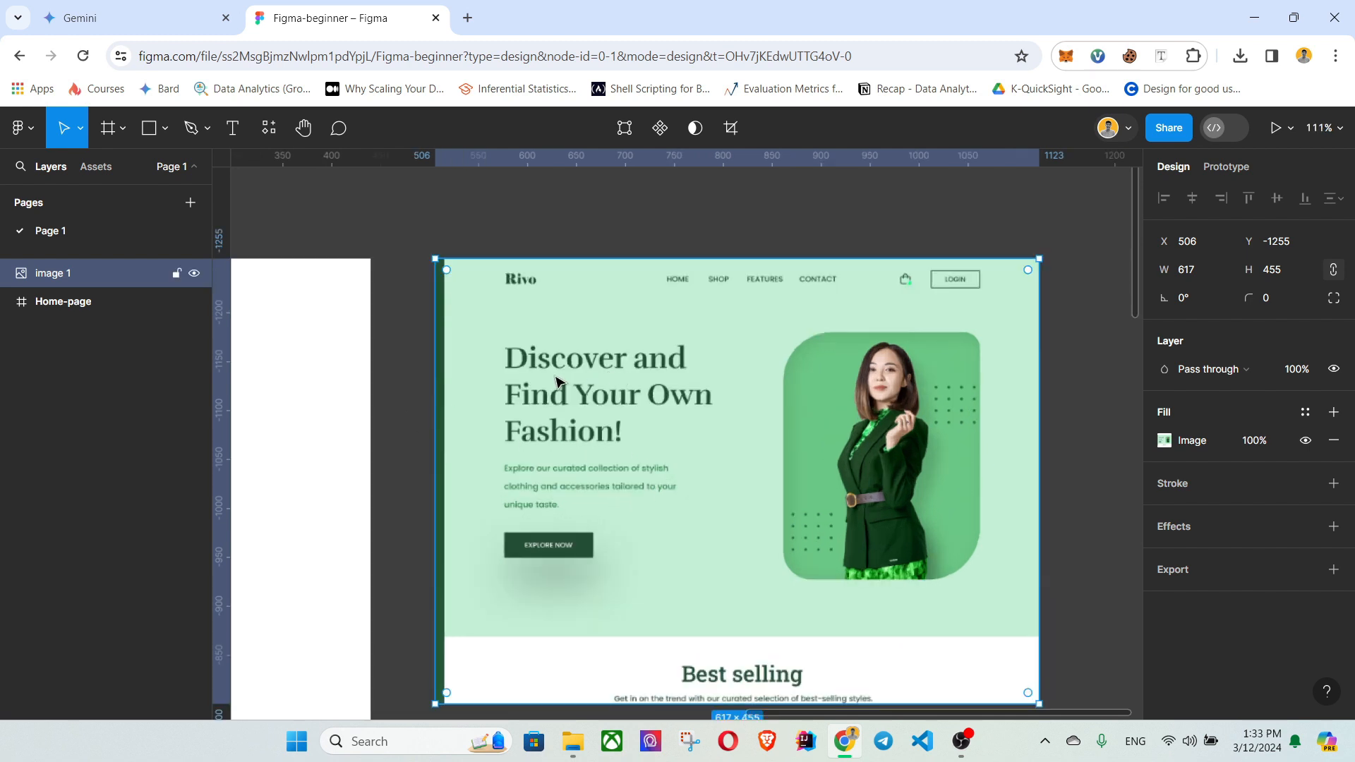
{"action": "double_click", "coordinate": [621, 377]}
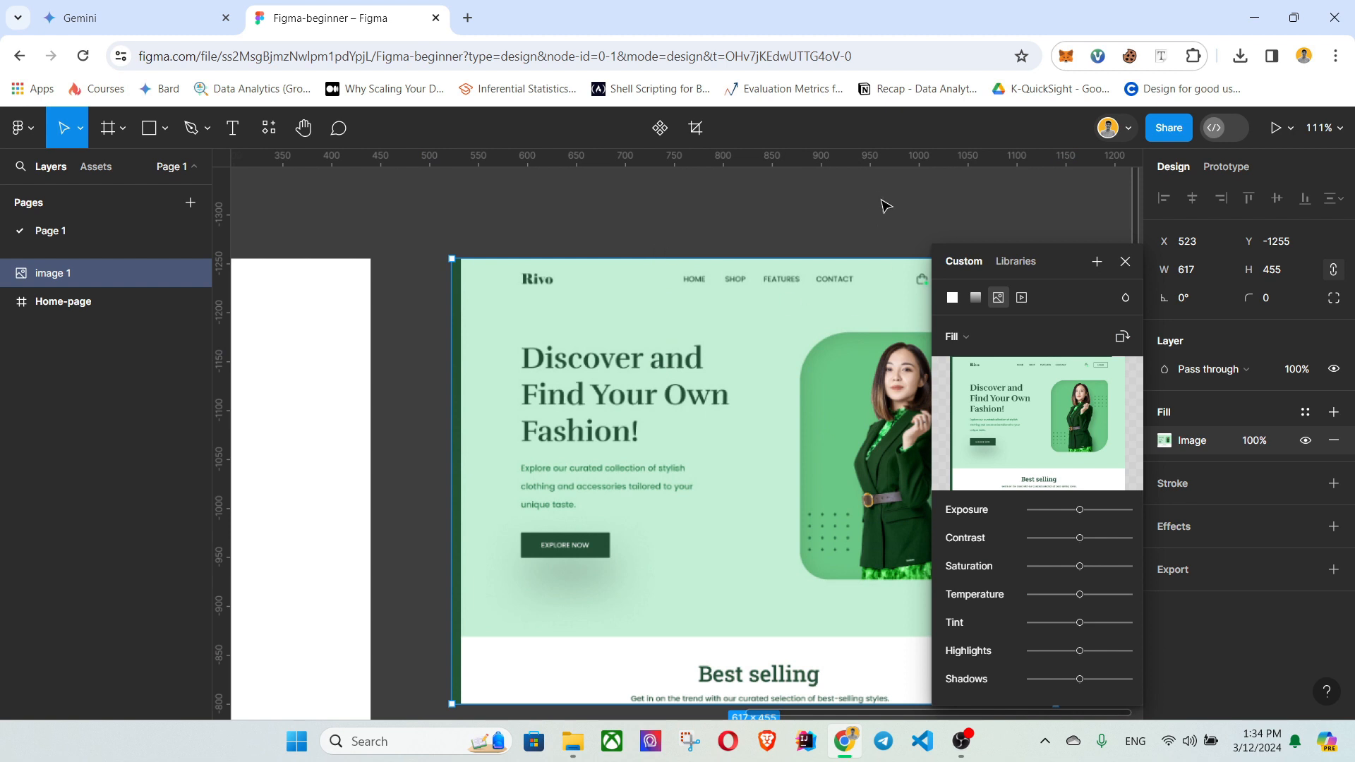
{"action": "left_click", "coordinate": [1125, 261]}
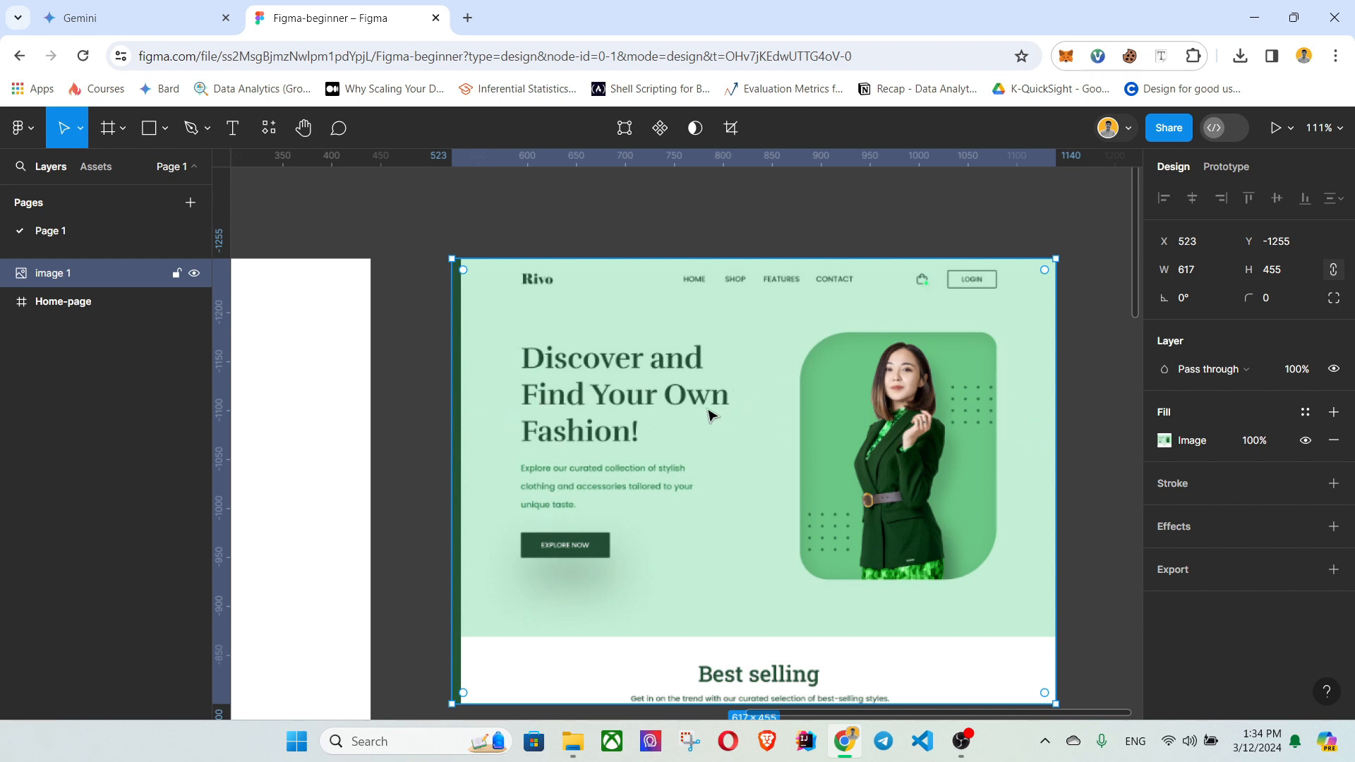
{"action": "scroll", "coordinate": [709, 415], "scroll_direction": "down", "scroll_amount": 3}
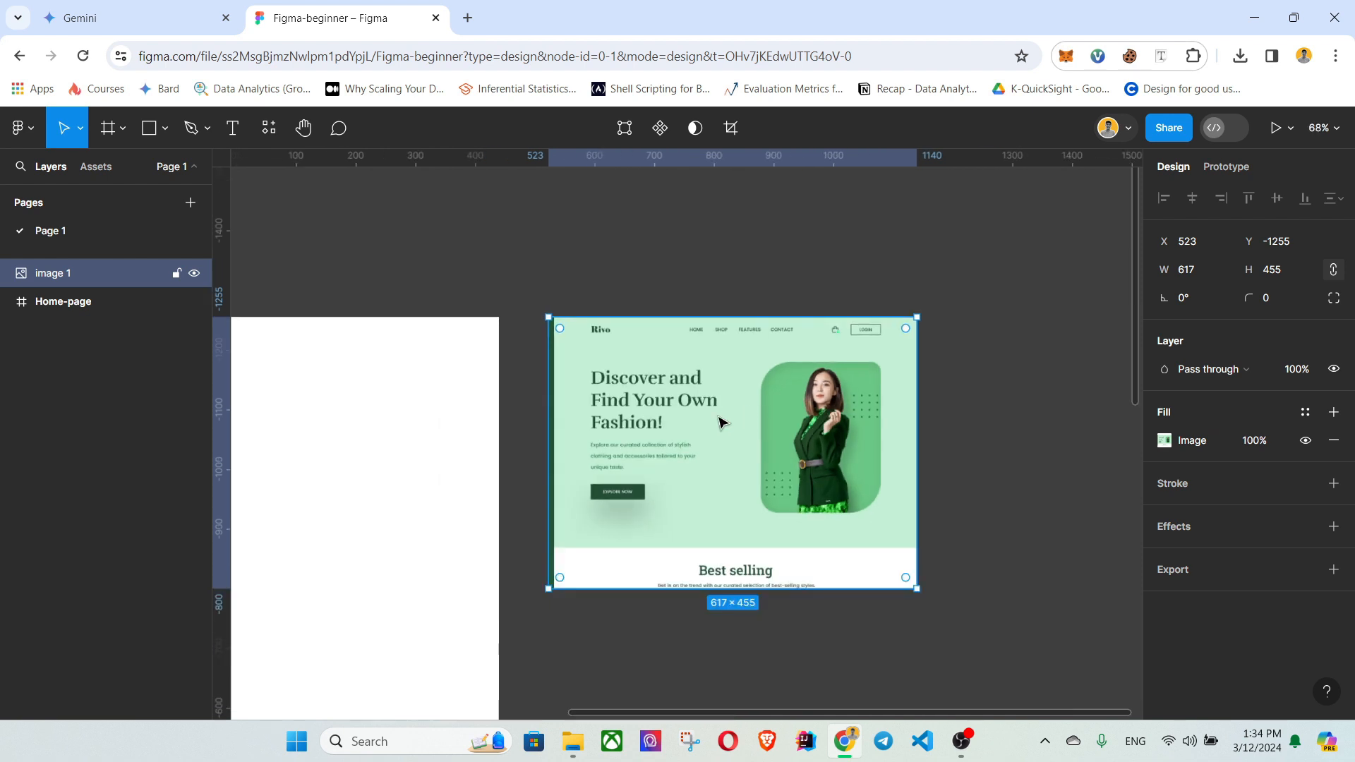
{"action": "scroll", "coordinate": [642, 427], "scroll_direction": "up", "scroll_amount": 3}
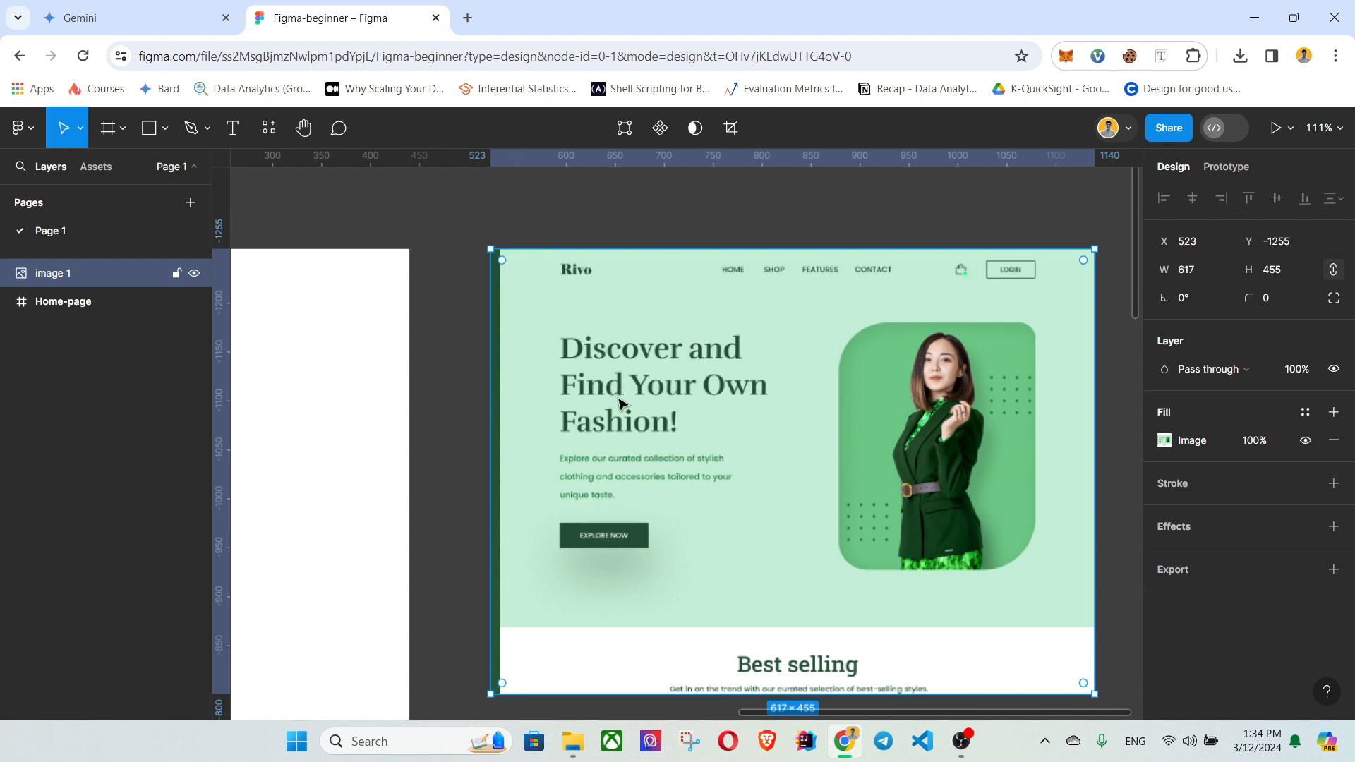
{"action": "scroll", "coordinate": [681, 390], "scroll_direction": "down", "scroll_amount": 5}
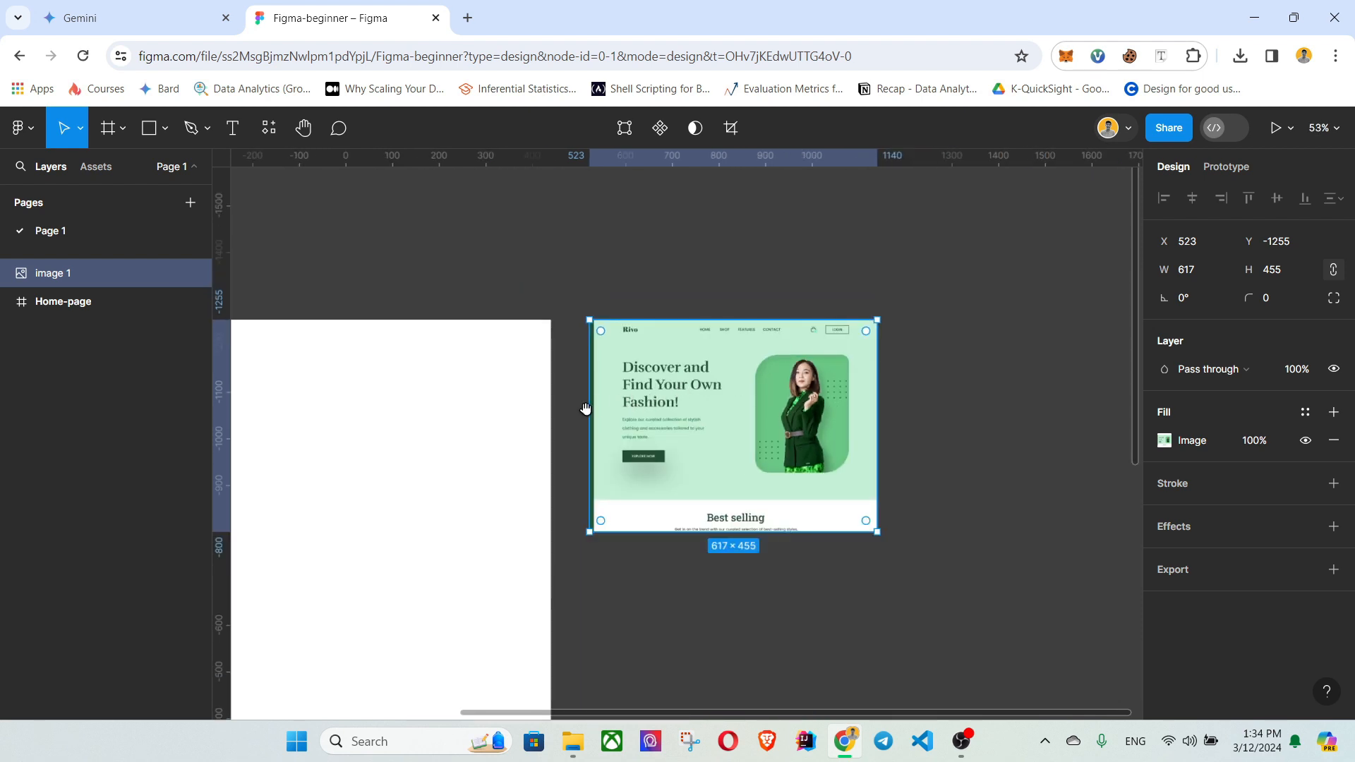
Add a layout grid to the Home-page frame and change its type to Columns.
{"action": "left_click_drag", "start_coordinate": [475, 423], "coordinate": [946, 402]}
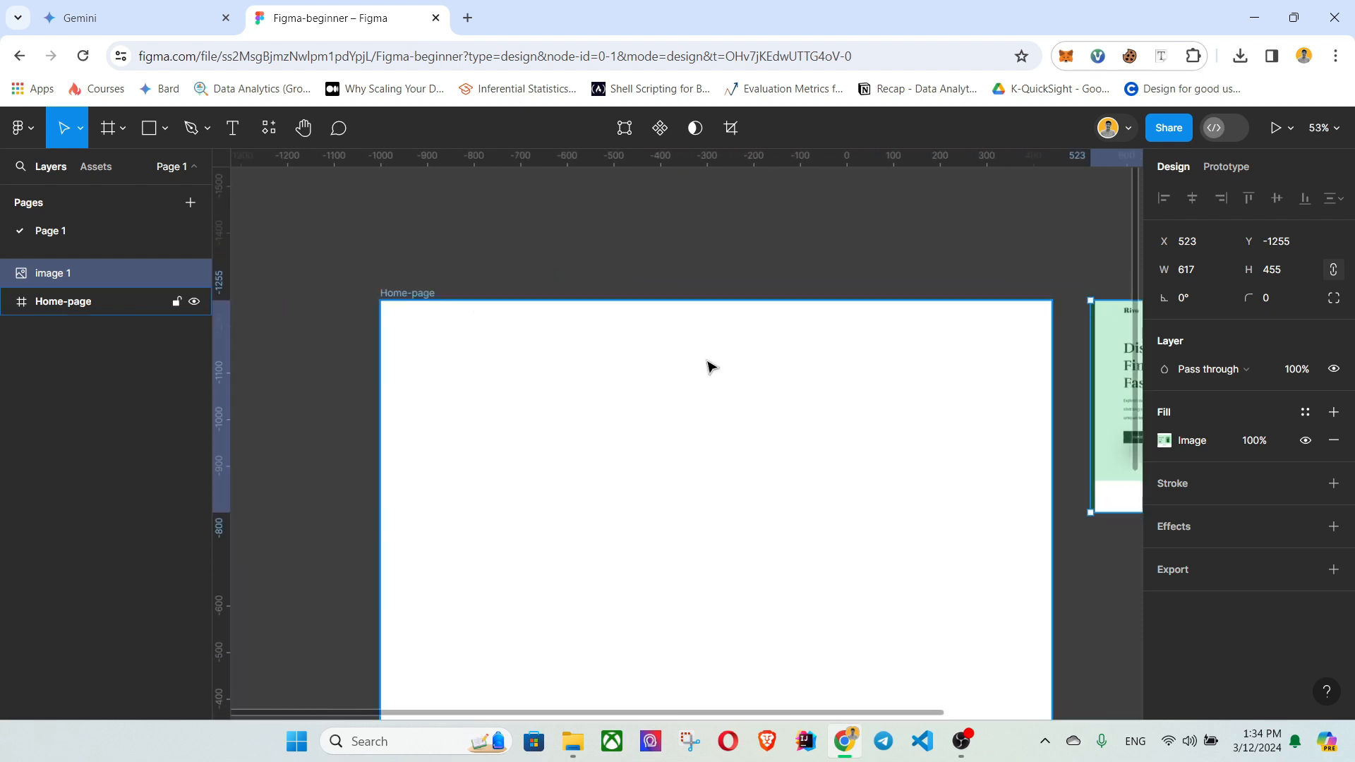
{"action": "left_click", "coordinate": [421, 295]}
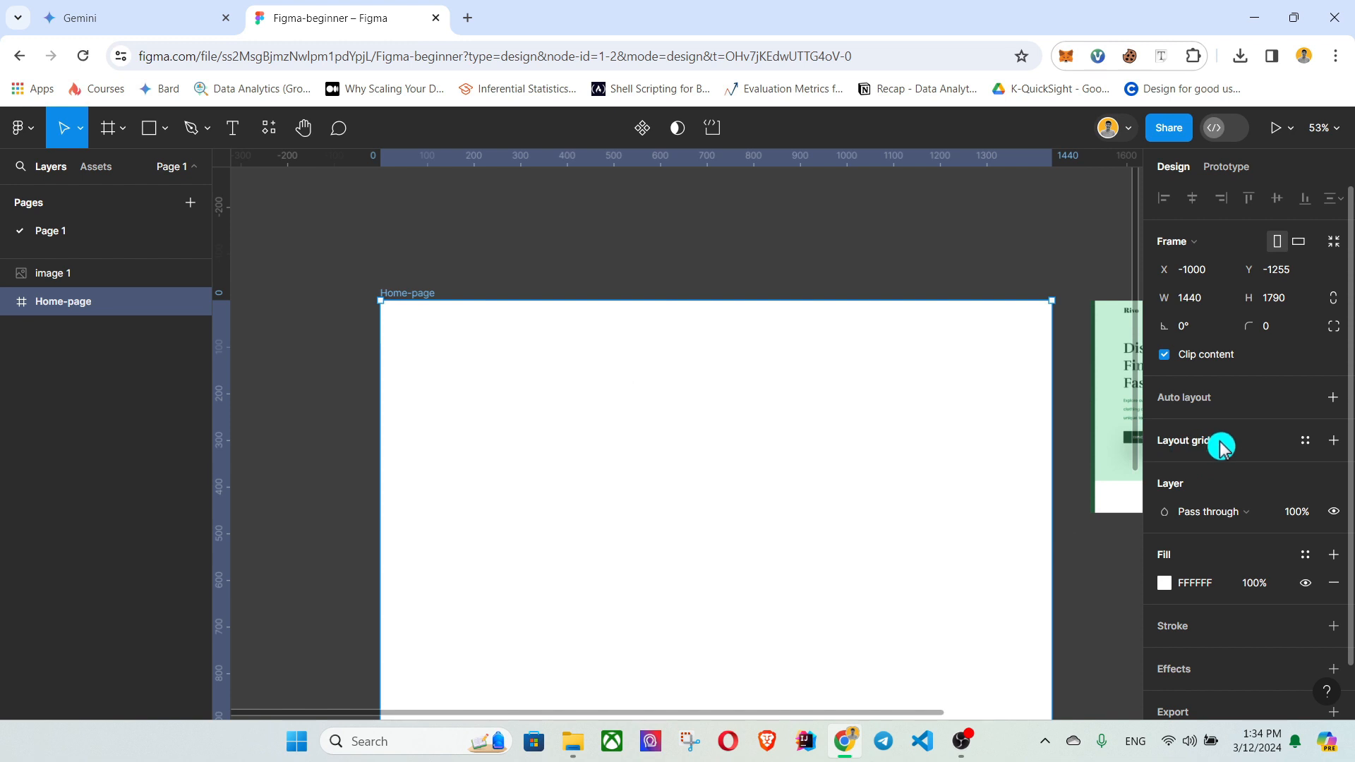
{"action": "left_click", "coordinate": [1331, 442]}
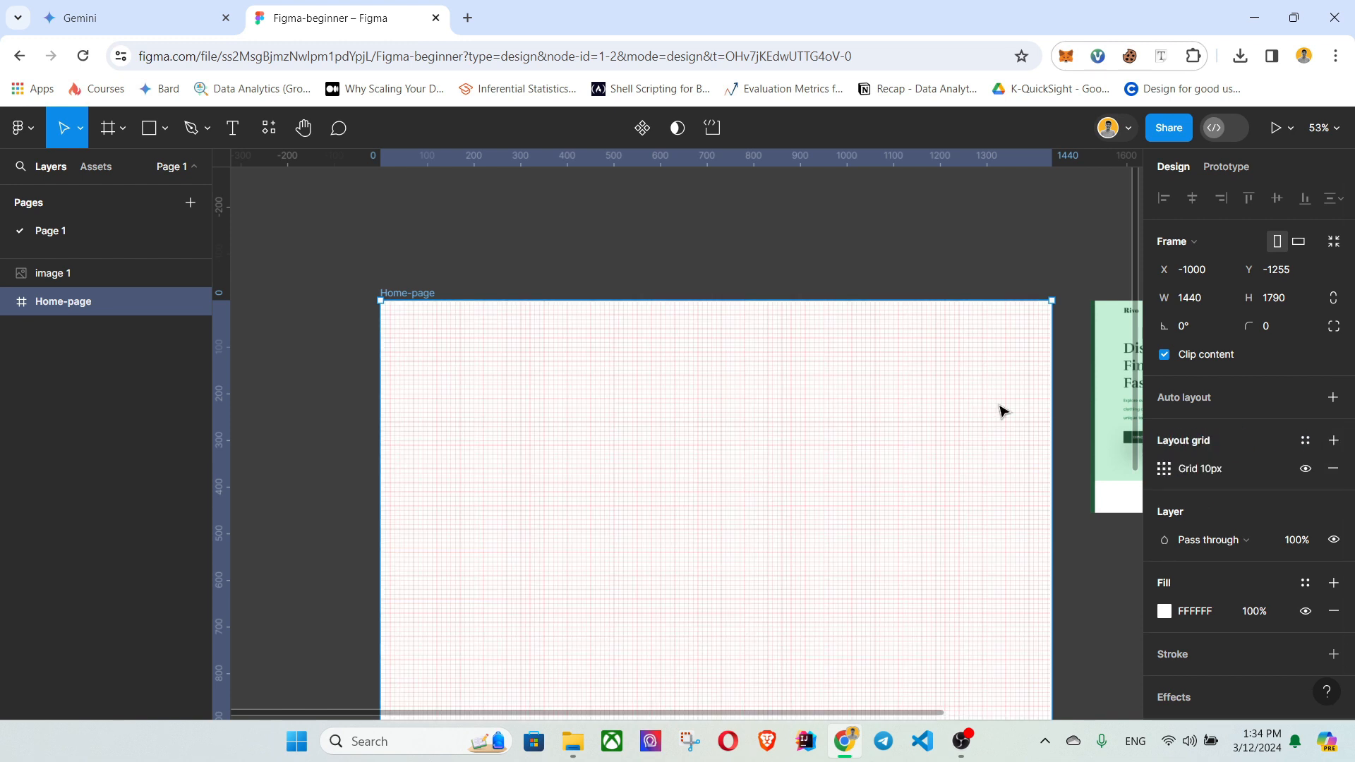
{"action": "left_click", "coordinate": [1166, 469]}
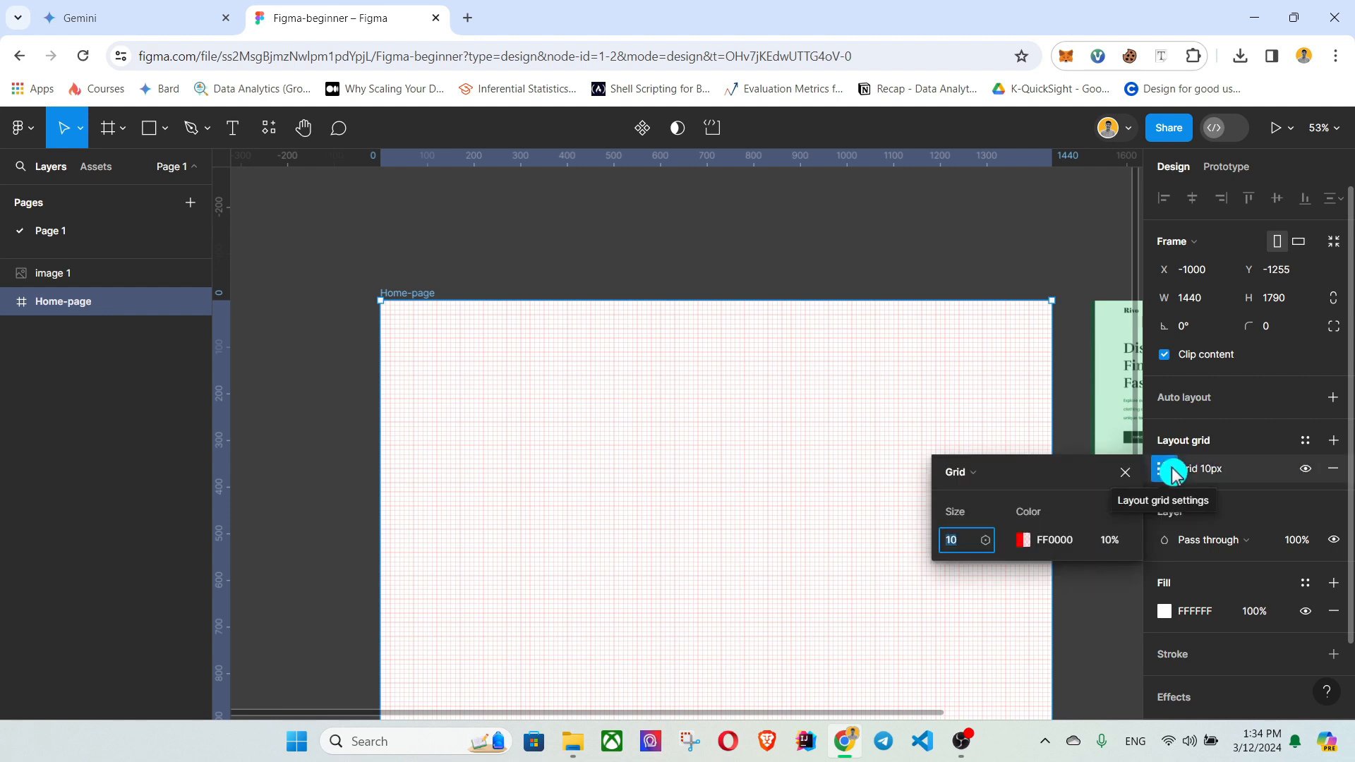
{"action": "left_click", "coordinate": [974, 473]}
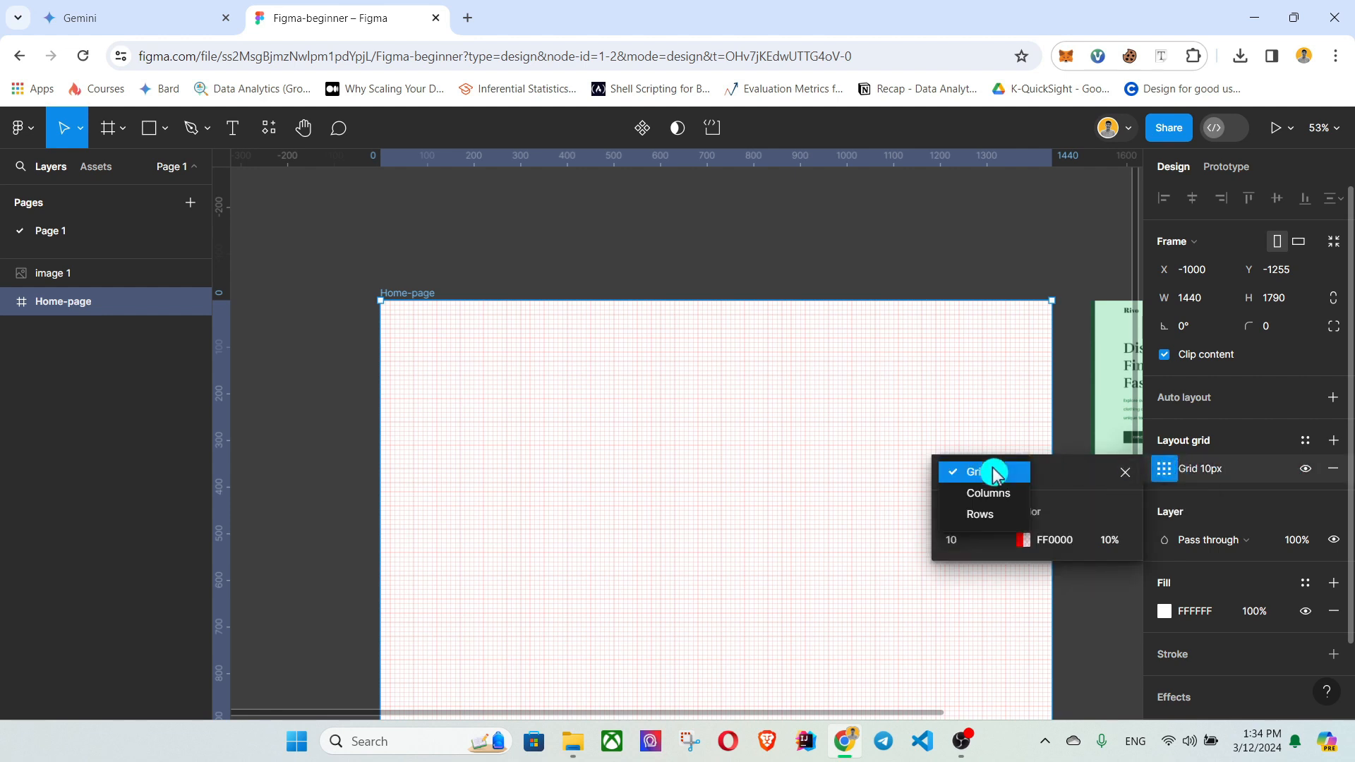
{"action": "left_click", "coordinate": [1006, 493]}
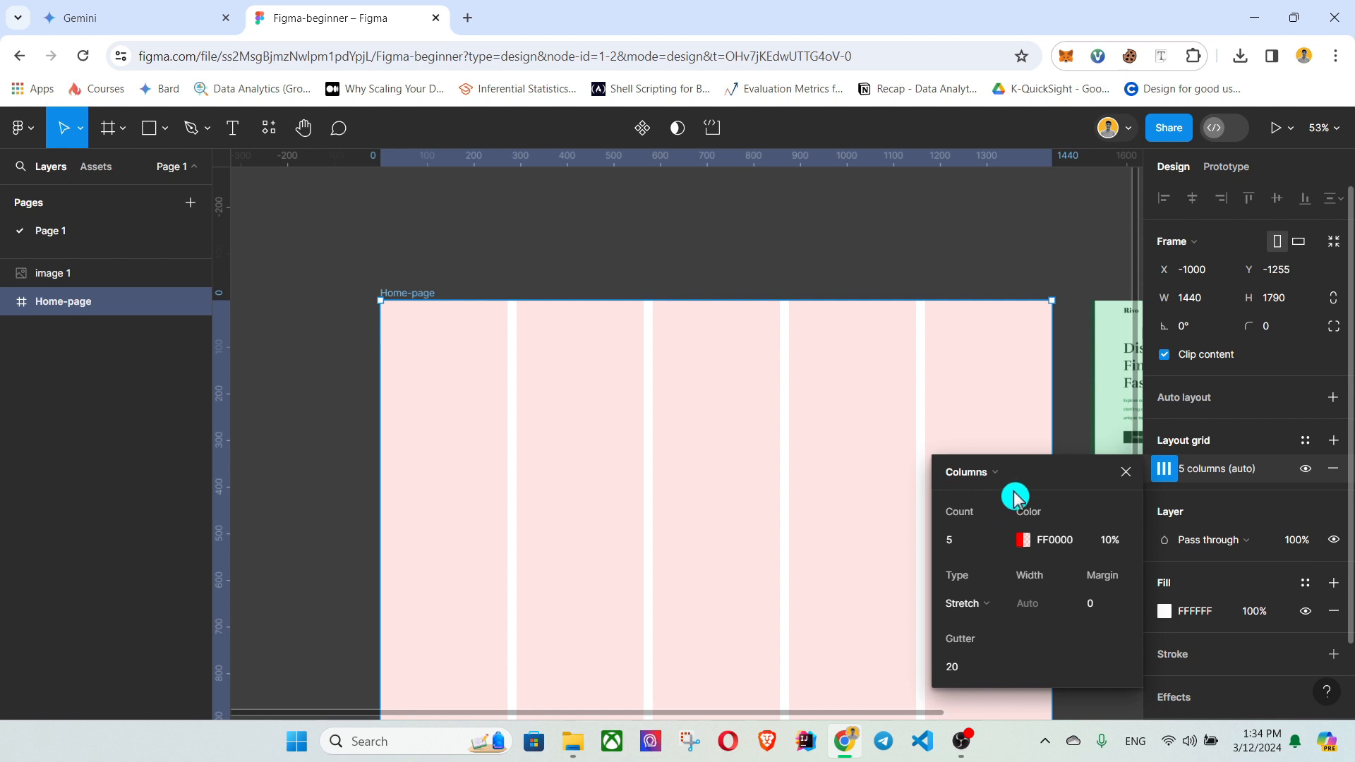
Set the Home-page layout grid's column count to 12 and close the grid settings.
{"action": "left_click", "coordinate": [972, 541]}
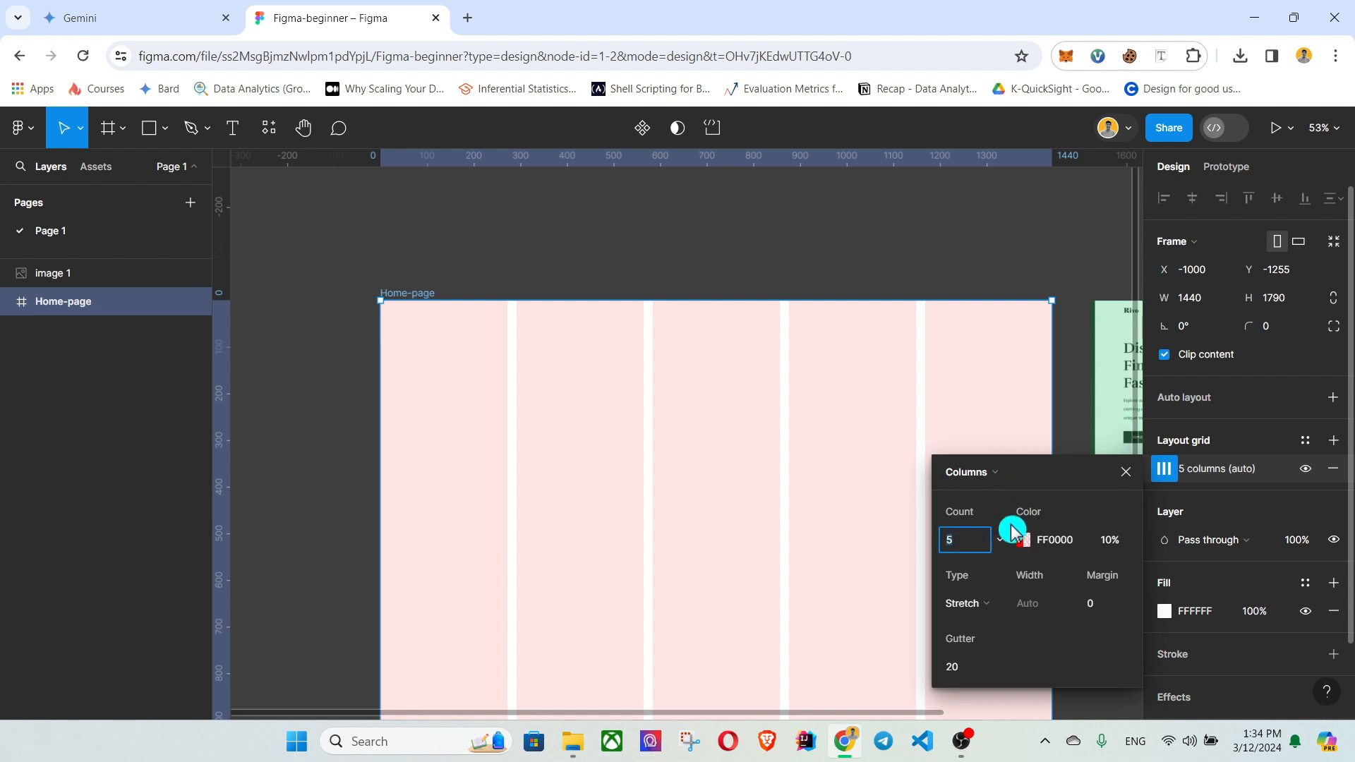
{"action": "type", "text": "12"}
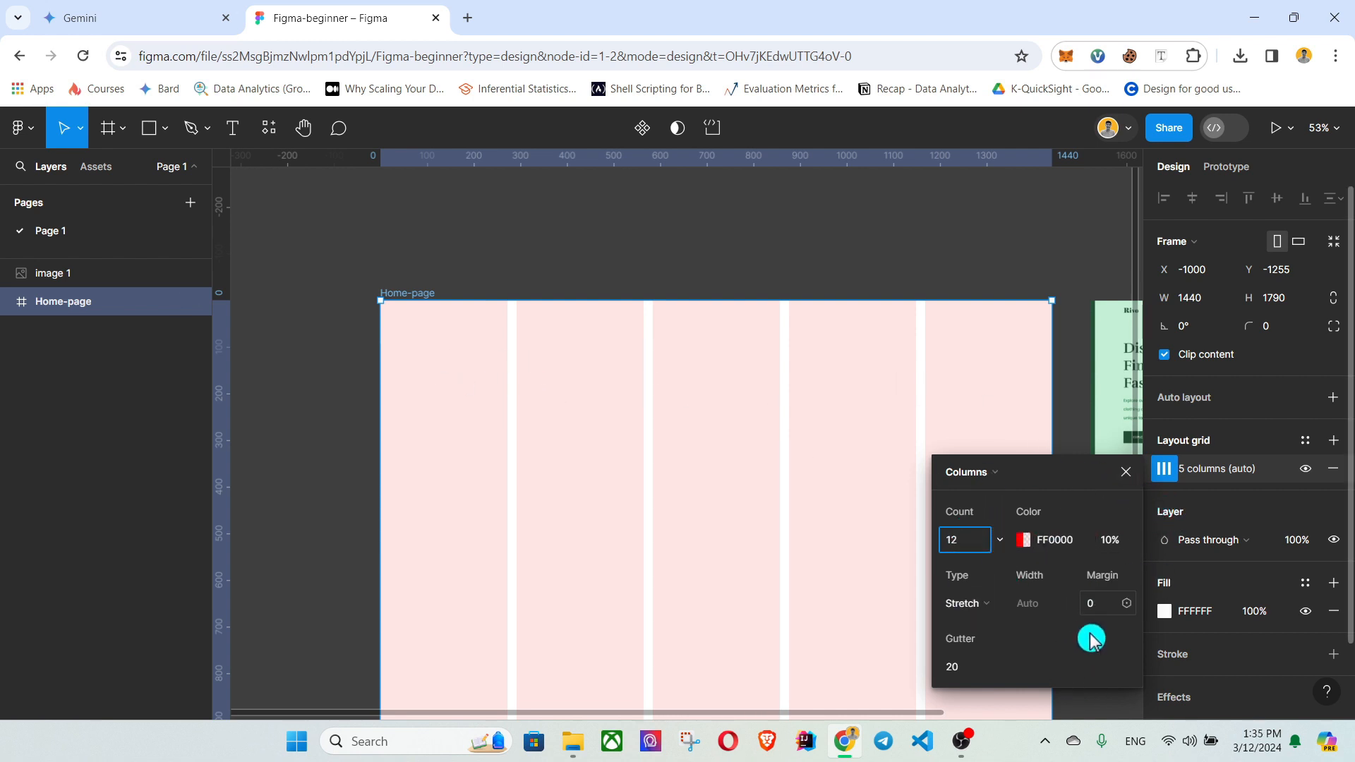
{"action": "left_click", "coordinate": [1113, 573]}
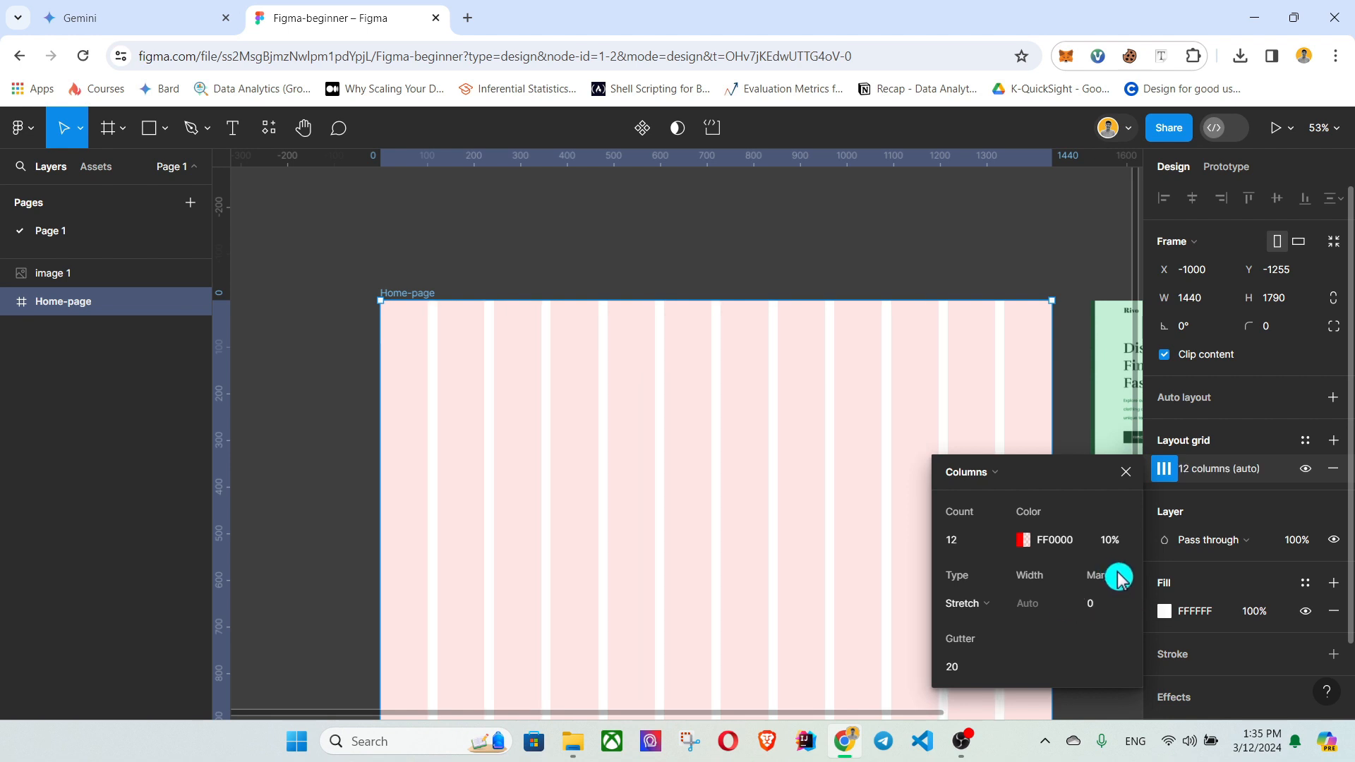
{"action": "left_click", "coordinate": [1100, 604]}
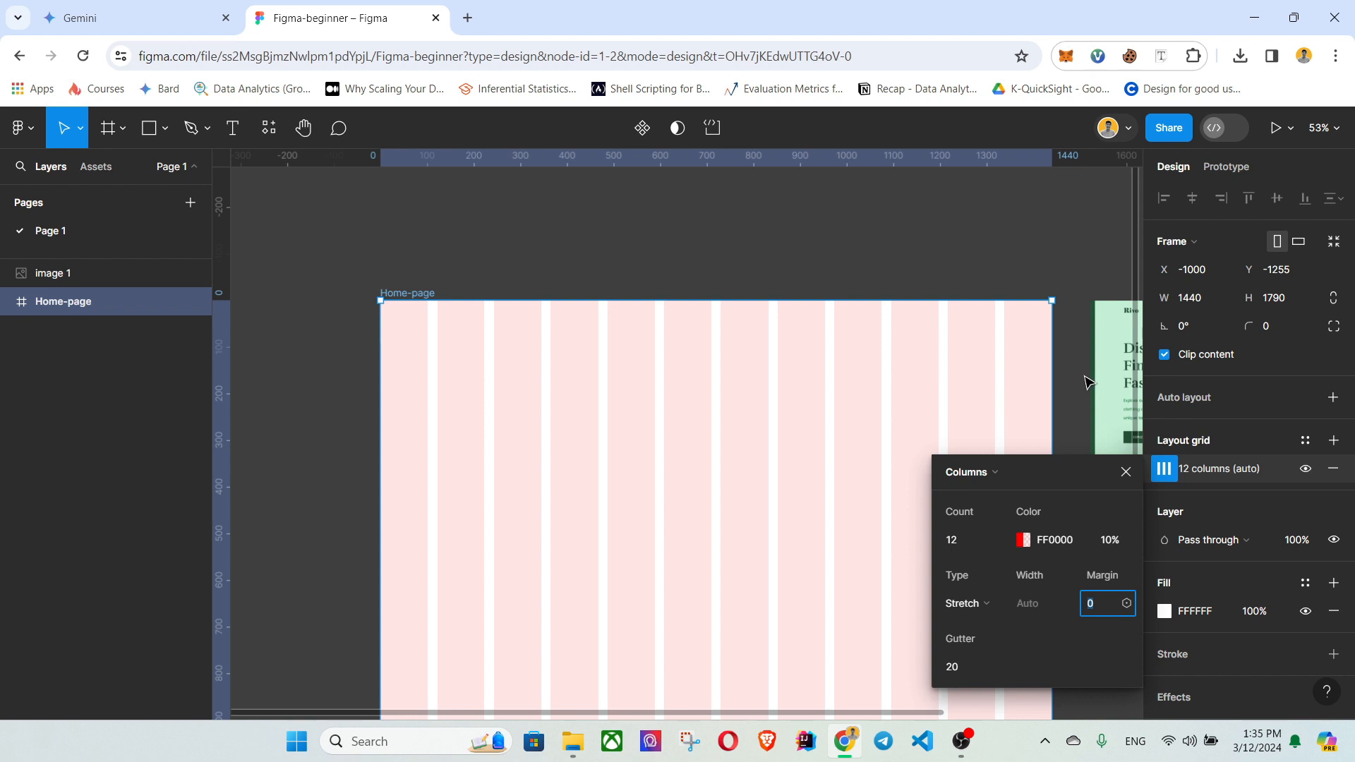
{"action": "key", "text": "Escape"}
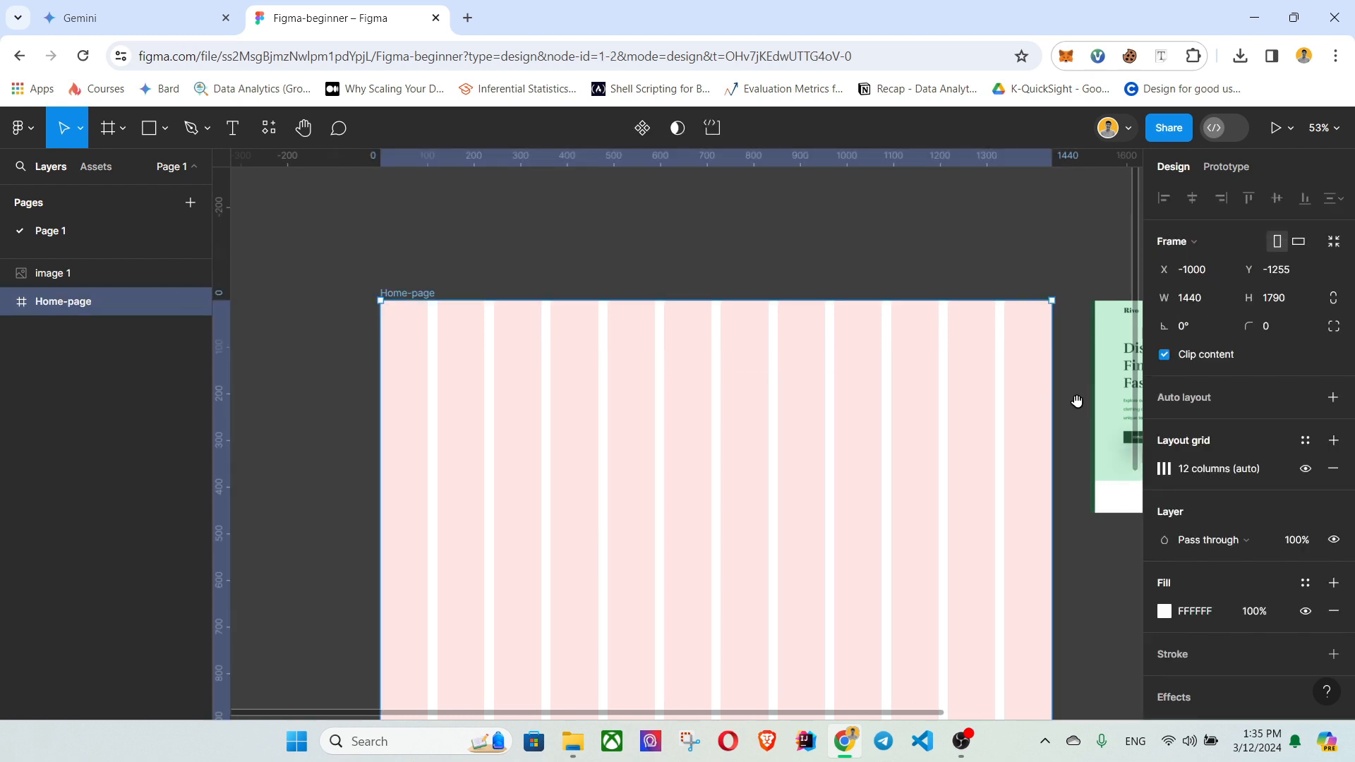
Reopen the Home-page frame's column grid settings and try a margin of 30.
{"action": "left_click_drag", "start_coordinate": [1076, 401], "coordinate": [559, 384]}
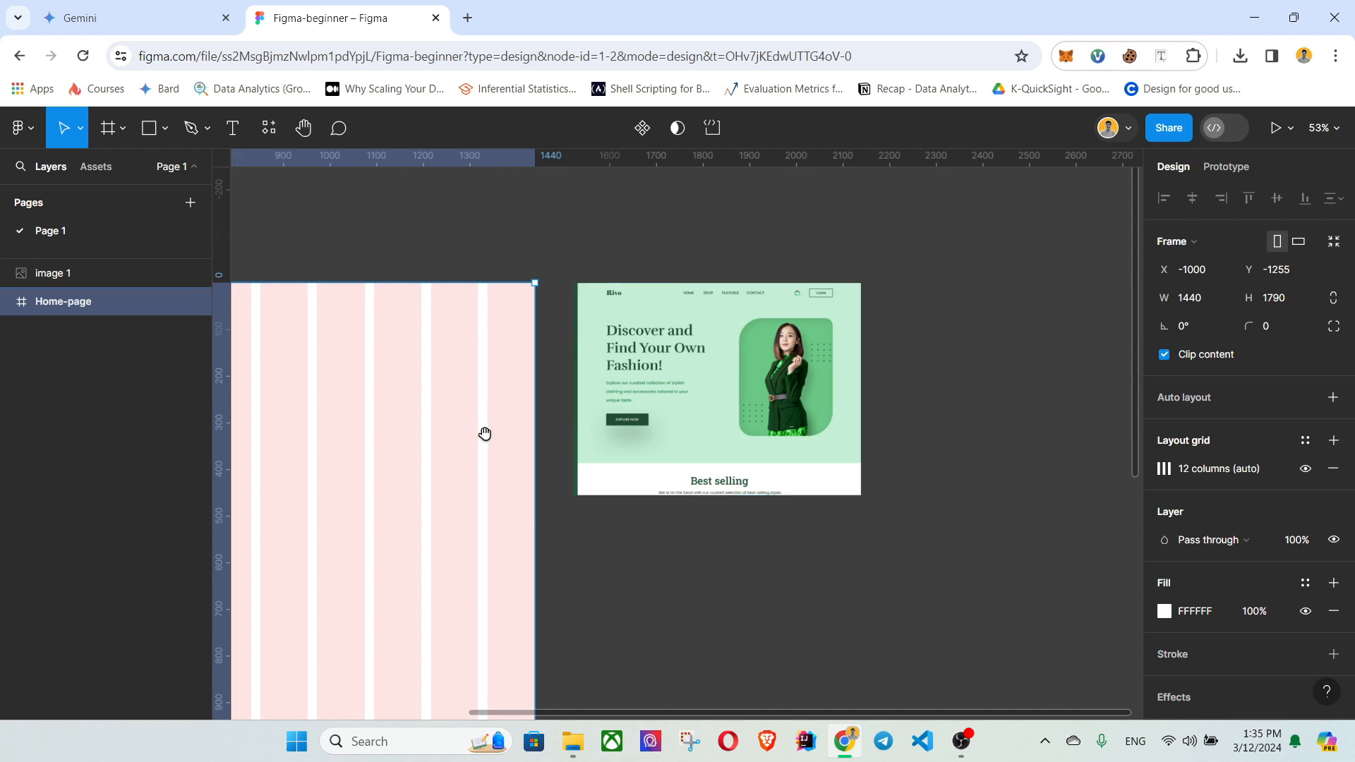
{"action": "left_click_drag", "start_coordinate": [484, 433], "coordinate": [761, 397]}
{"action": "scroll", "coordinate": [593, 365], "scroll_direction": "down", "scroll_amount": 3}
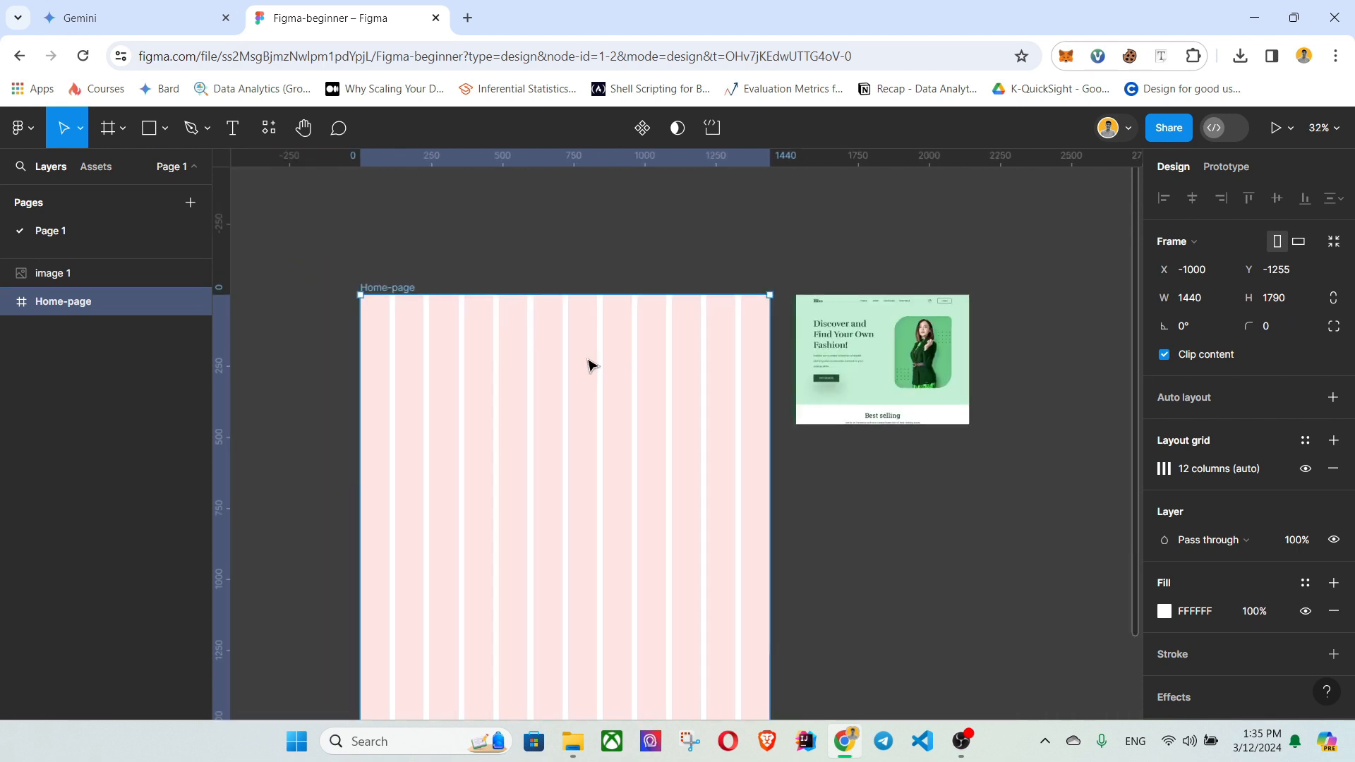
{"action": "scroll", "coordinate": [592, 365], "scroll_direction": "up", "scroll_amount": 1}
{"action": "left_click", "coordinate": [1162, 469]}
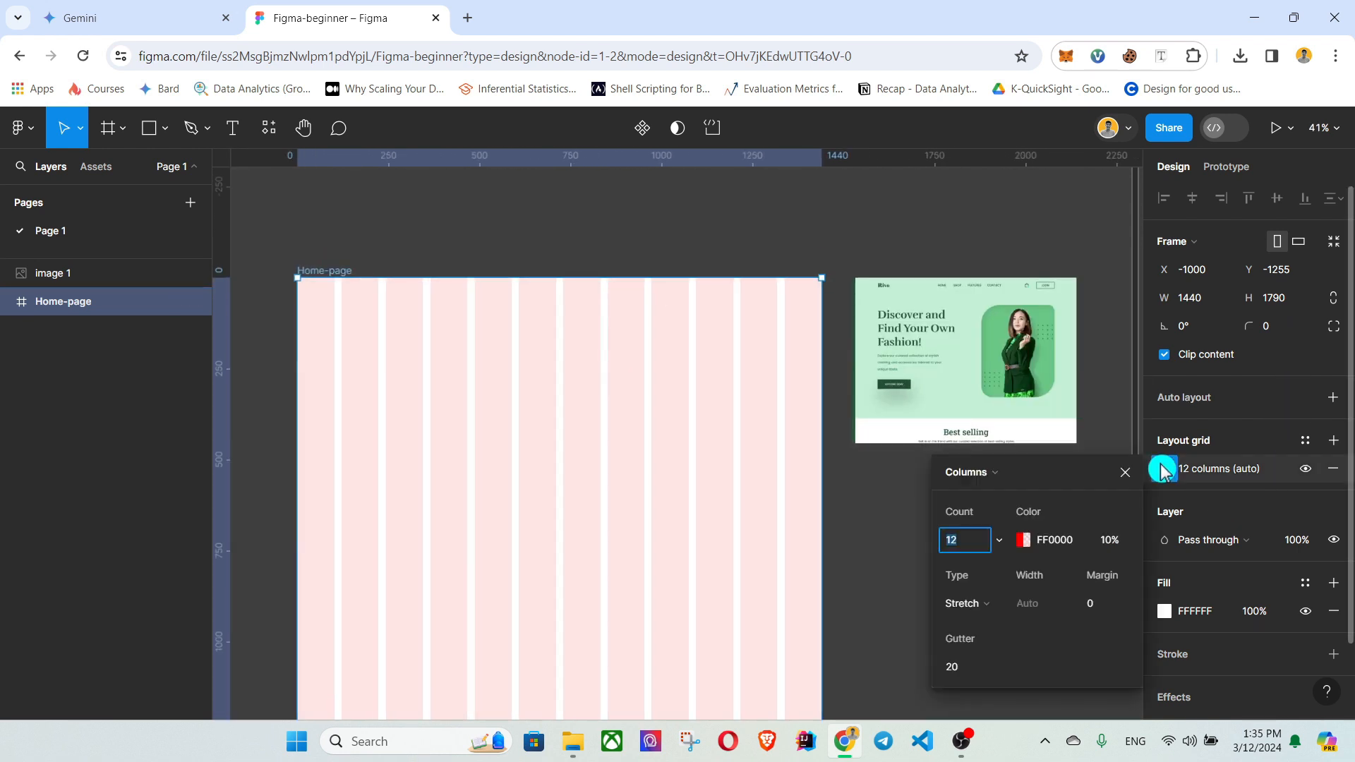
{"action": "left_click", "coordinate": [1101, 603]}
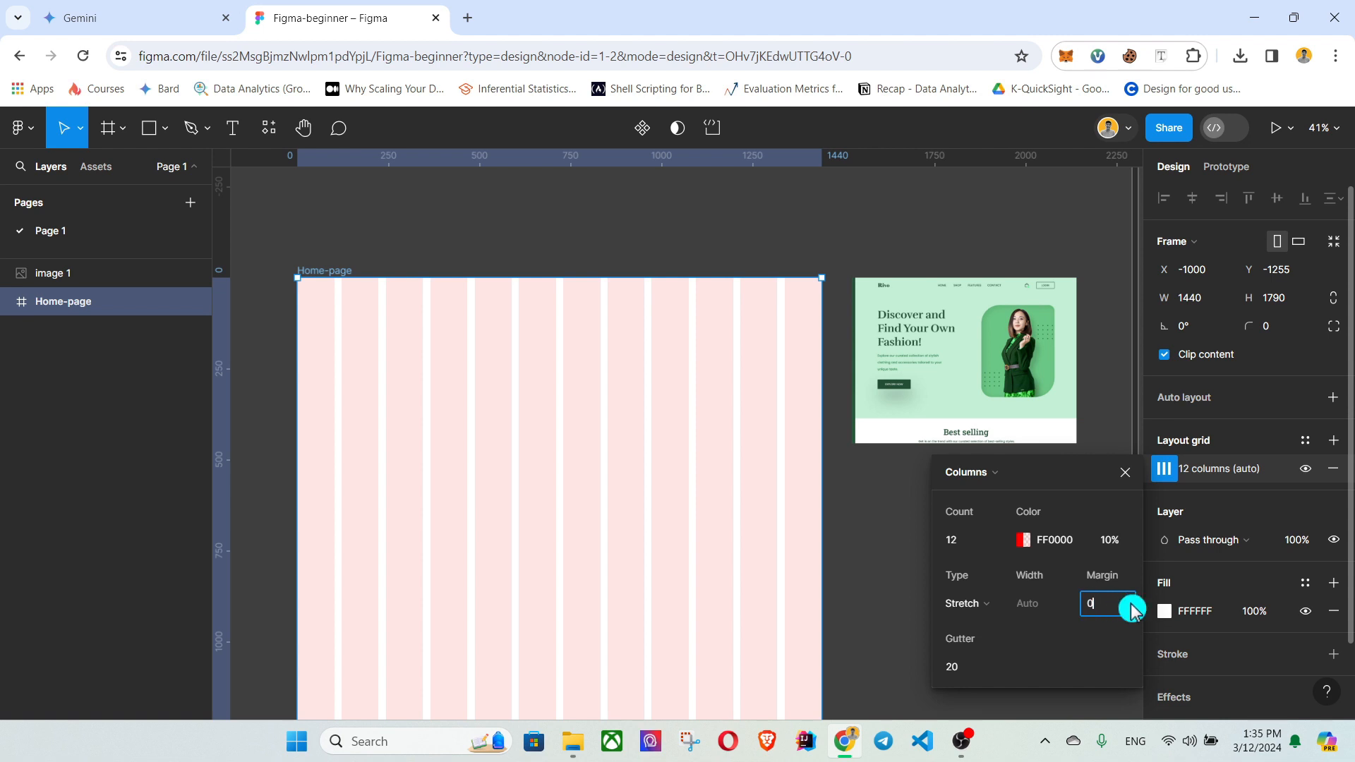
{"action": "key", "text": "BackSpace"}
{"action": "type", "text": "30"}
{"action": "left_click", "coordinate": [1002, 674]}
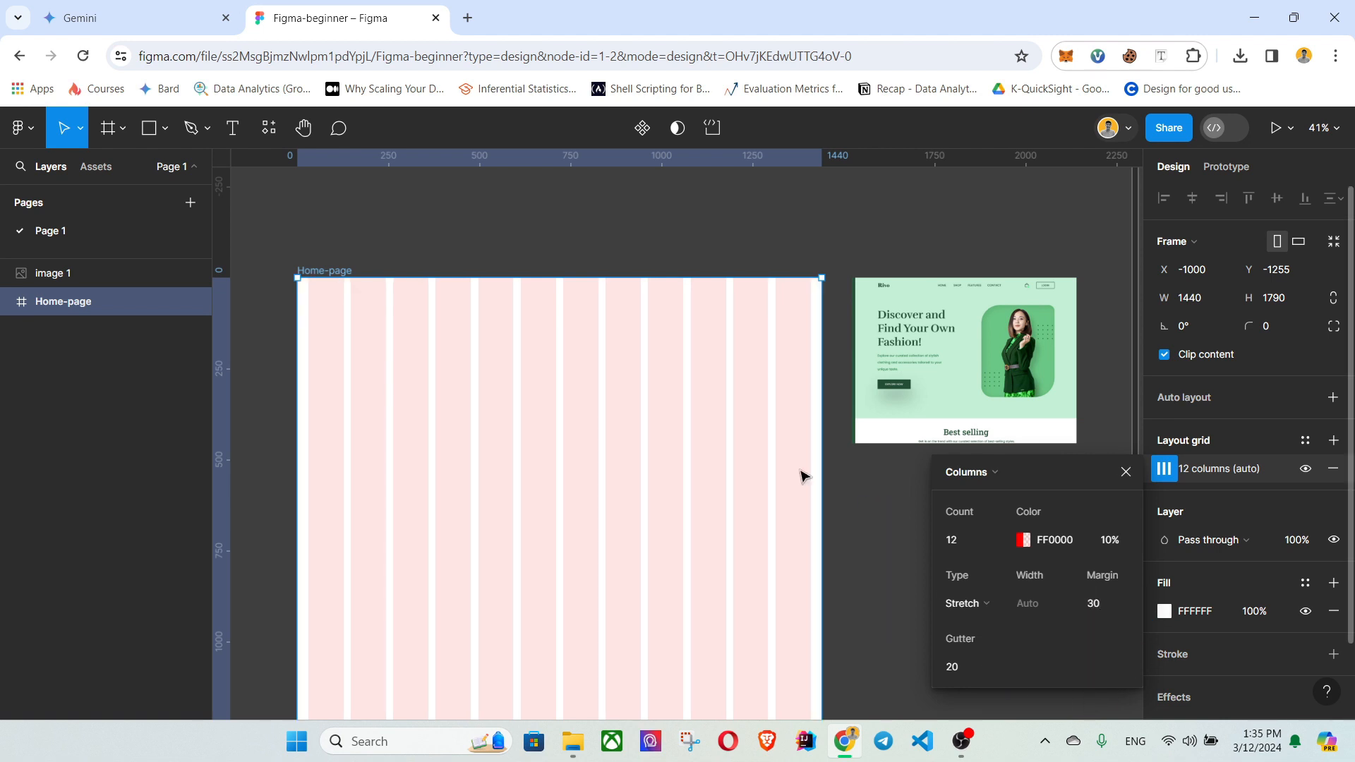
{"action": "scroll", "coordinate": [413, 321], "scroll_direction": "up", "scroll_amount": 5}
{"action": "scroll", "coordinate": [925, 450], "scroll_direction": "down", "scroll_amount": 5}
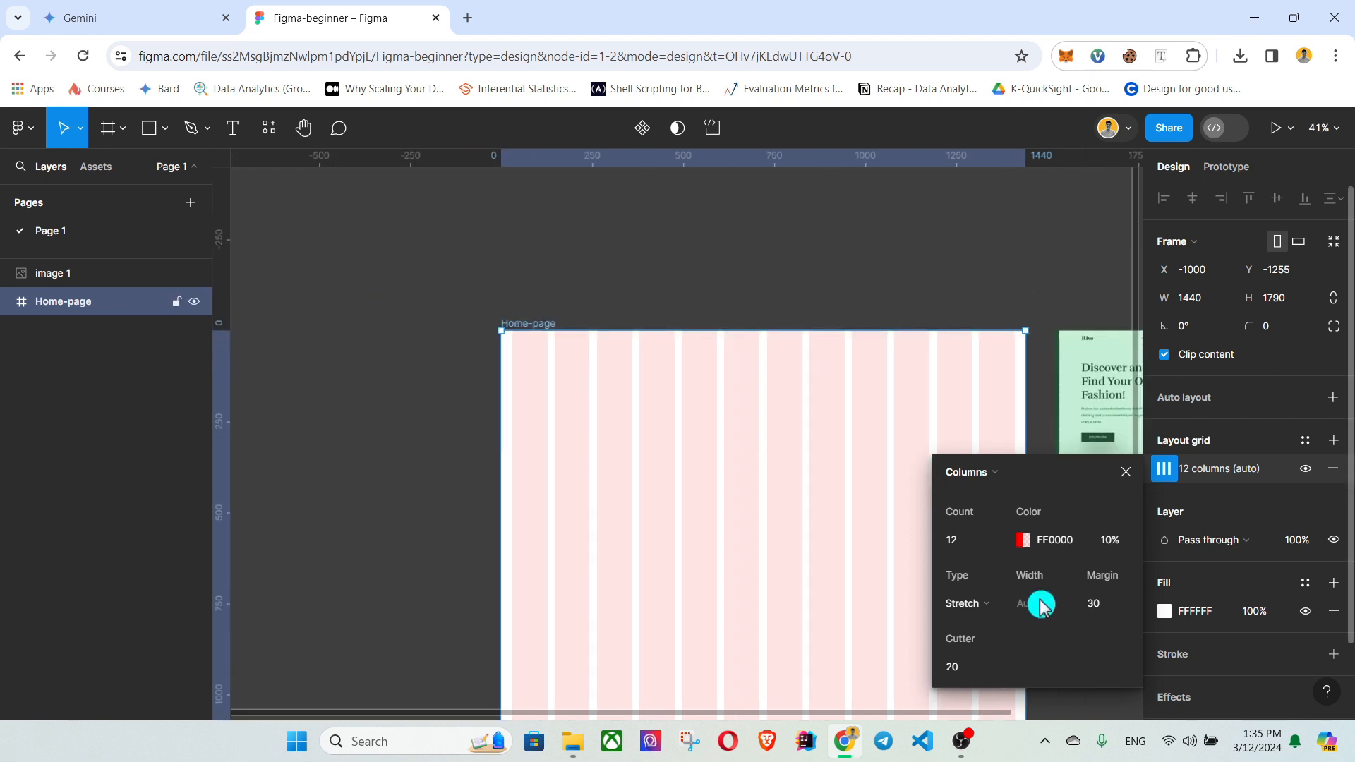
Set the Home-page column grid's margin to 100 and its gutter to 26.
{"action": "left_click", "coordinate": [1101, 605]}
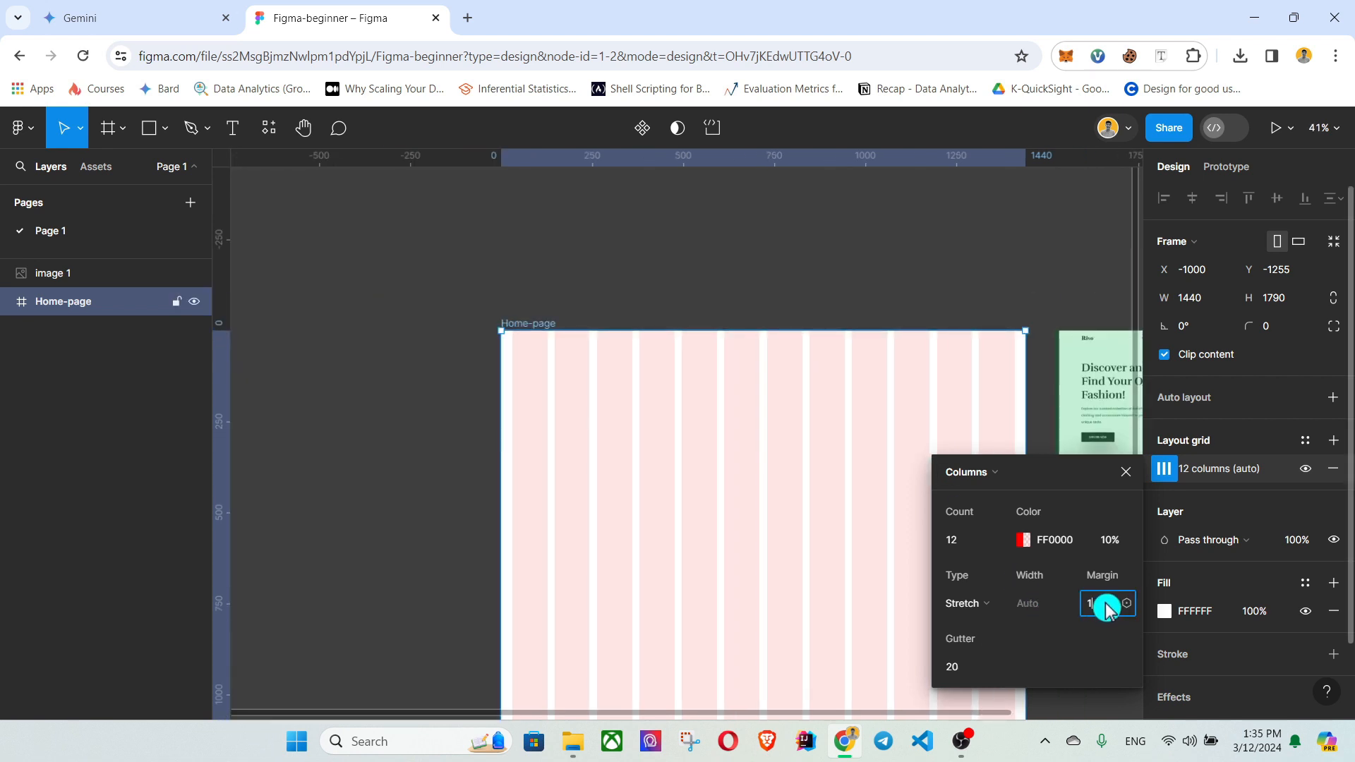
{"action": "type", "text": "100"}
{"action": "left_click", "coordinate": [1028, 665]}
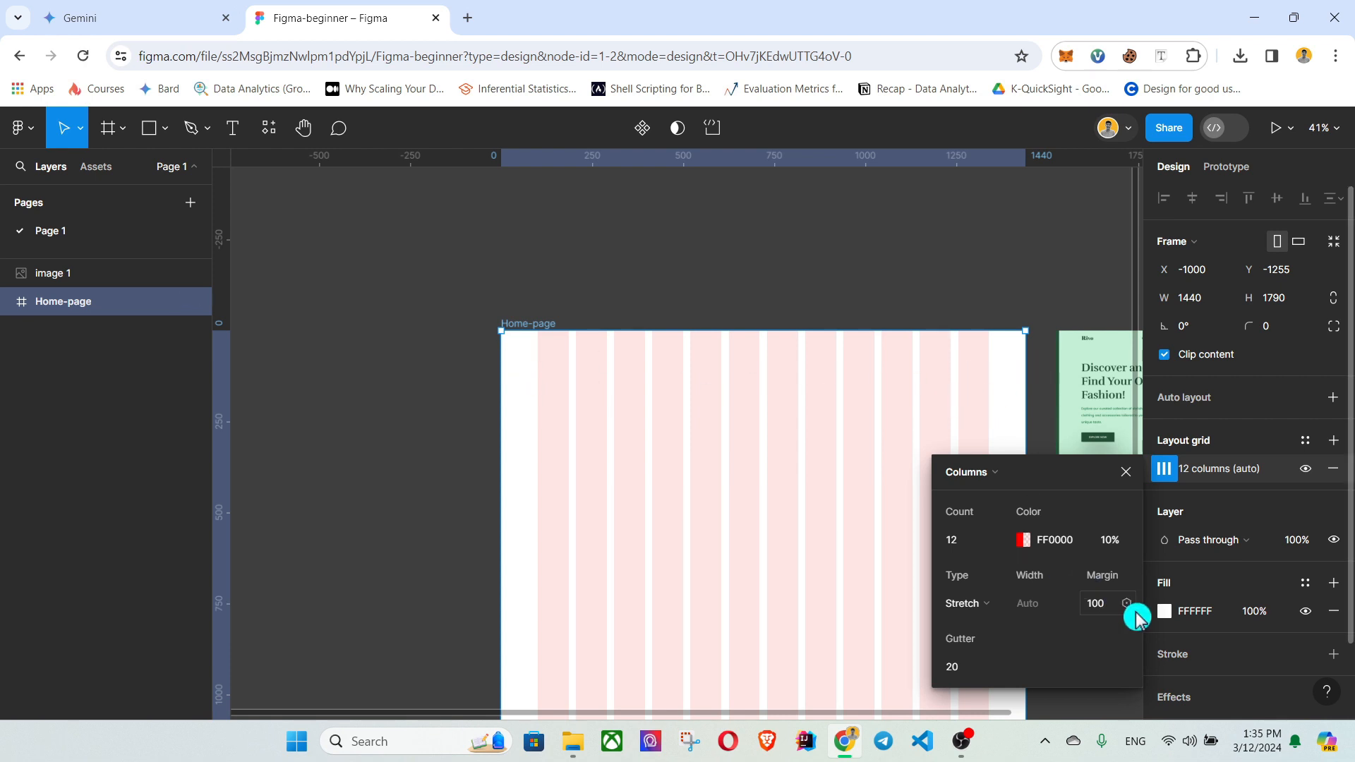
{"action": "left_click", "coordinate": [1104, 606]}
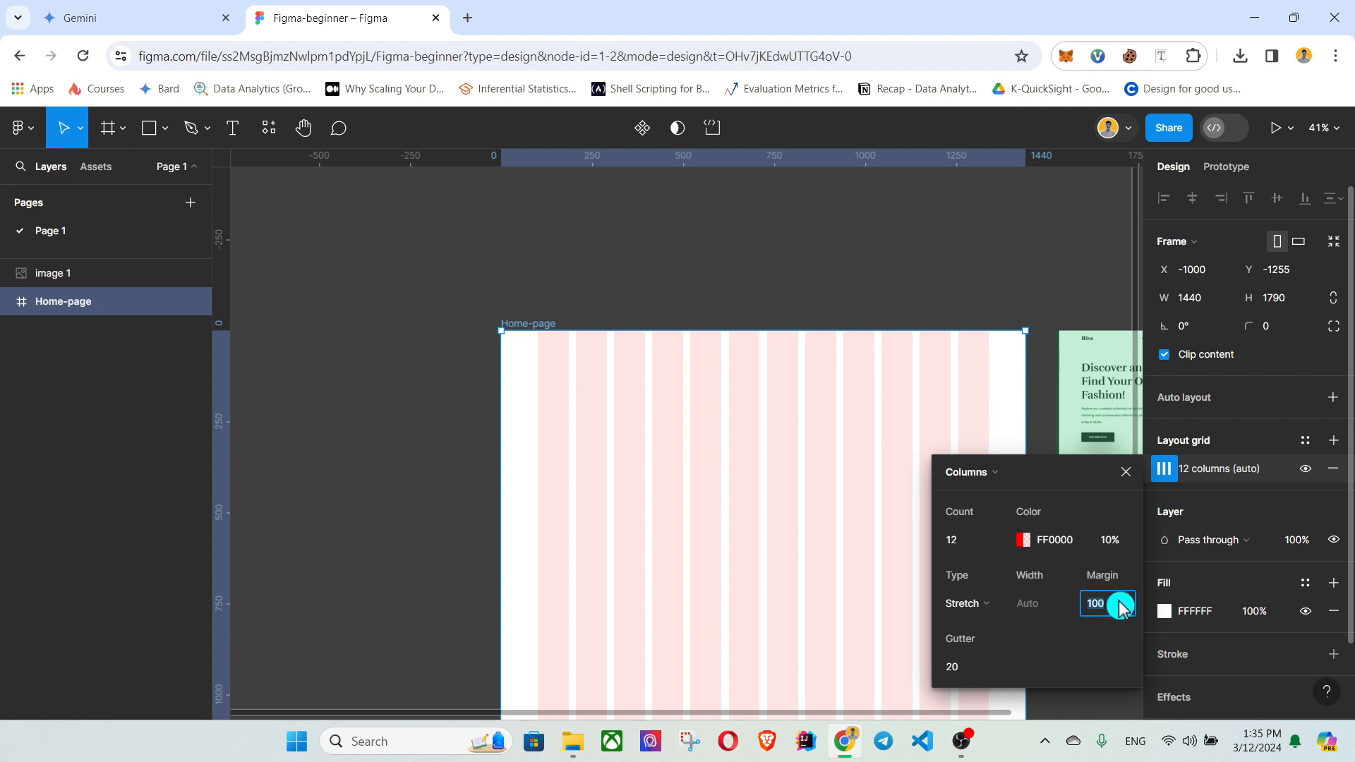
{"action": "left_click", "coordinate": [1126, 603]}
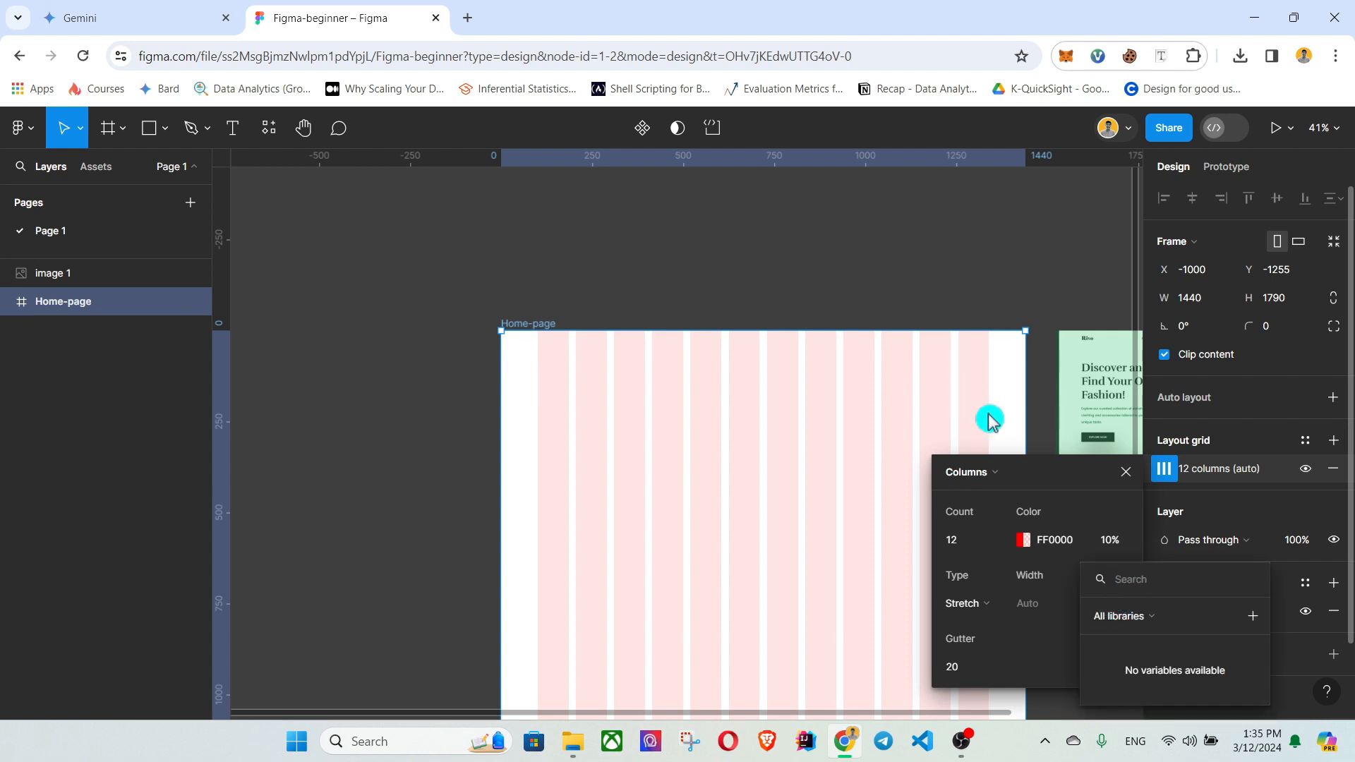
{"action": "left_click", "coordinate": [978, 647]}
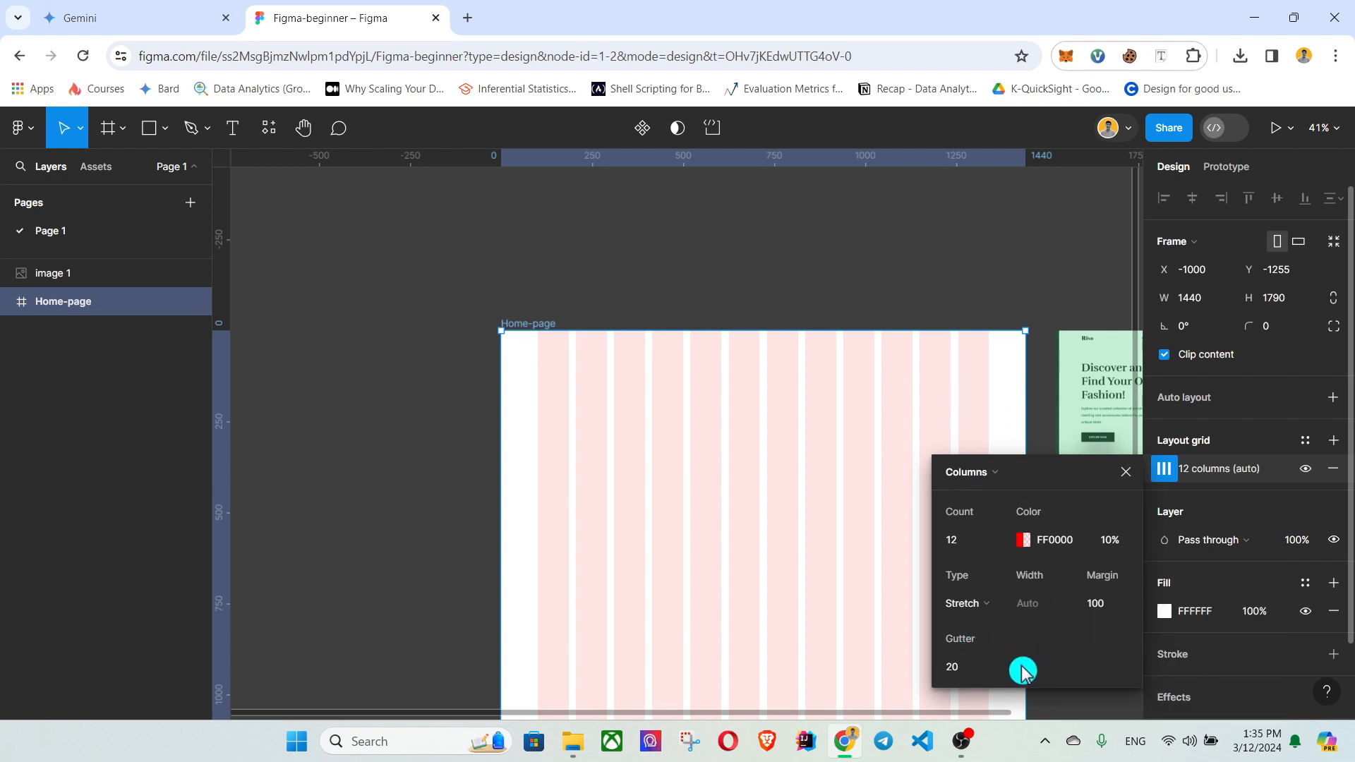
{"action": "left_click", "coordinate": [965, 667]}
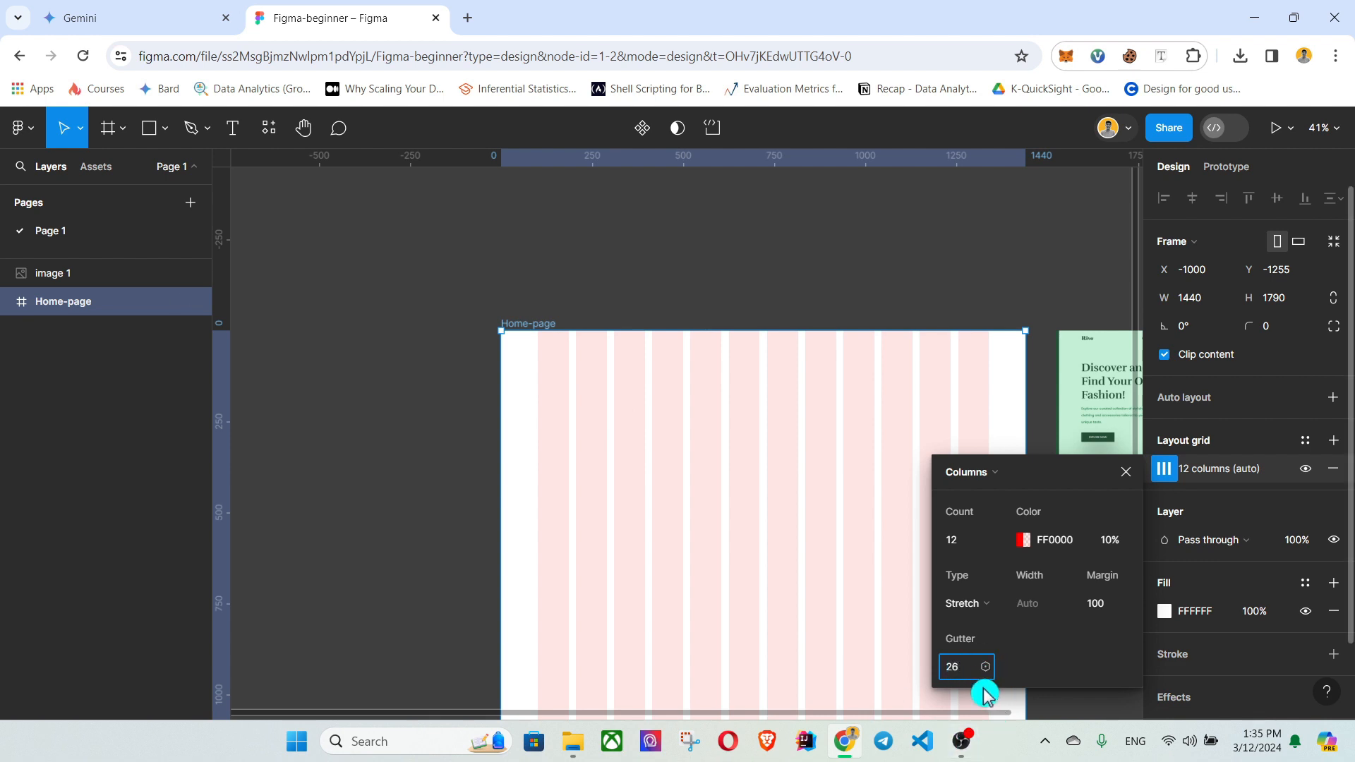
{"action": "key", "text": "Return"}
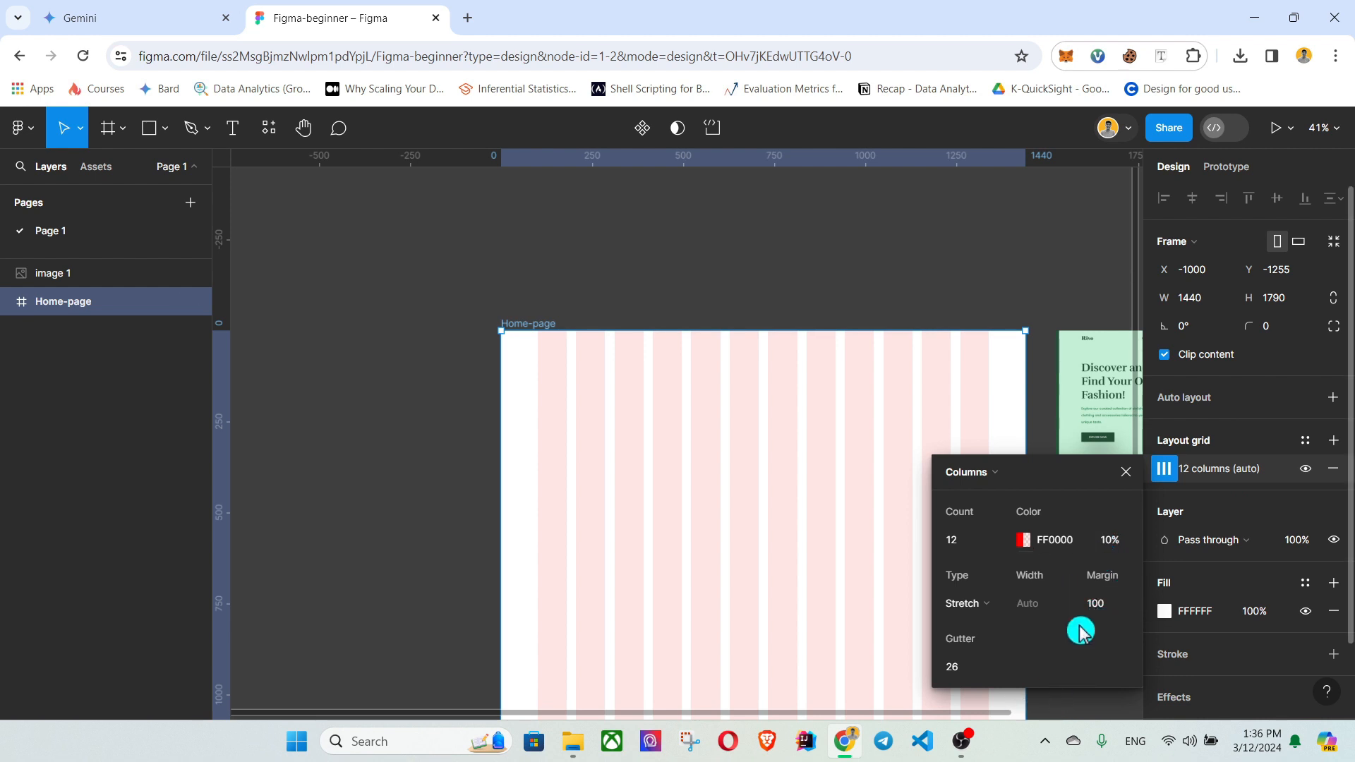
Lighten the column grid's color to FF7272 and close the color picker.
{"action": "left_click", "coordinate": [1021, 539]}
{"action": "left_click_drag", "start_coordinate": [800, 480], "coordinate": [839, 273]}
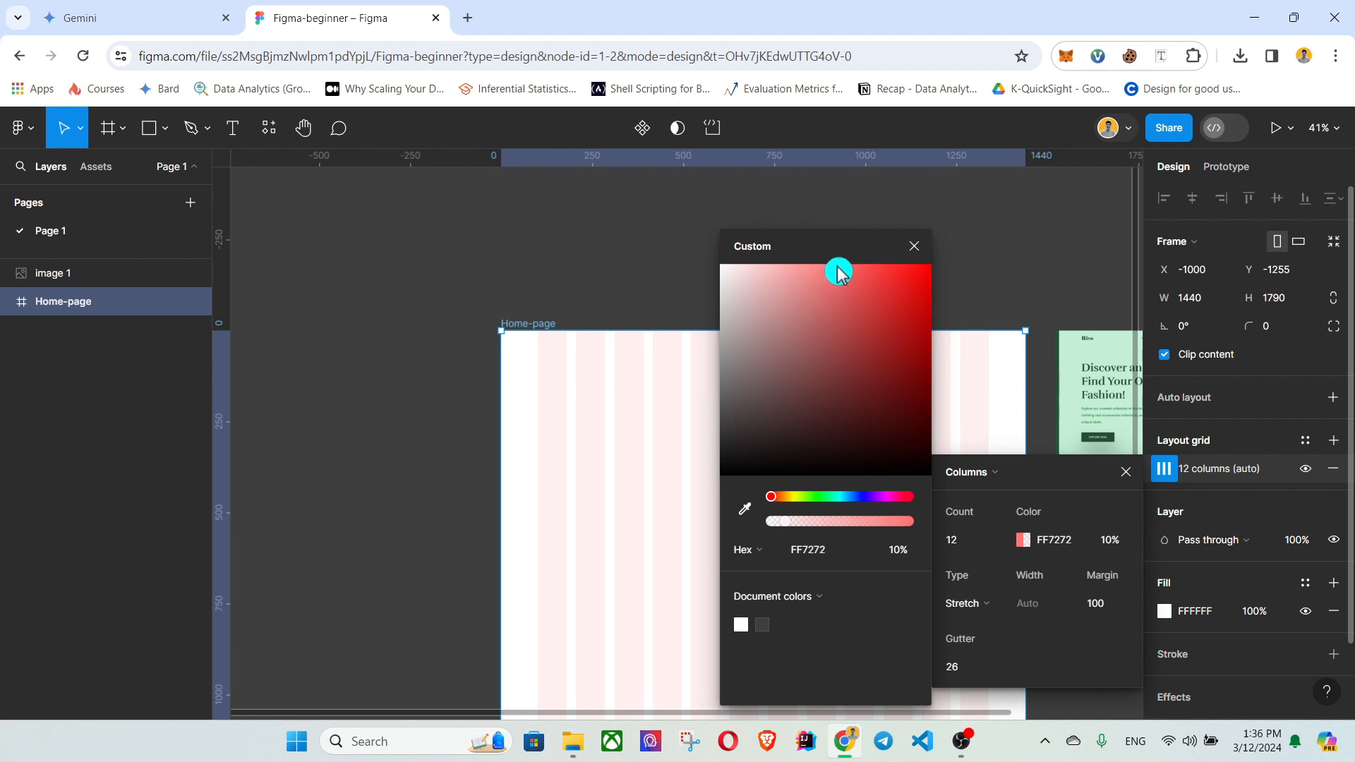
{"action": "left_click", "coordinate": [917, 249]}
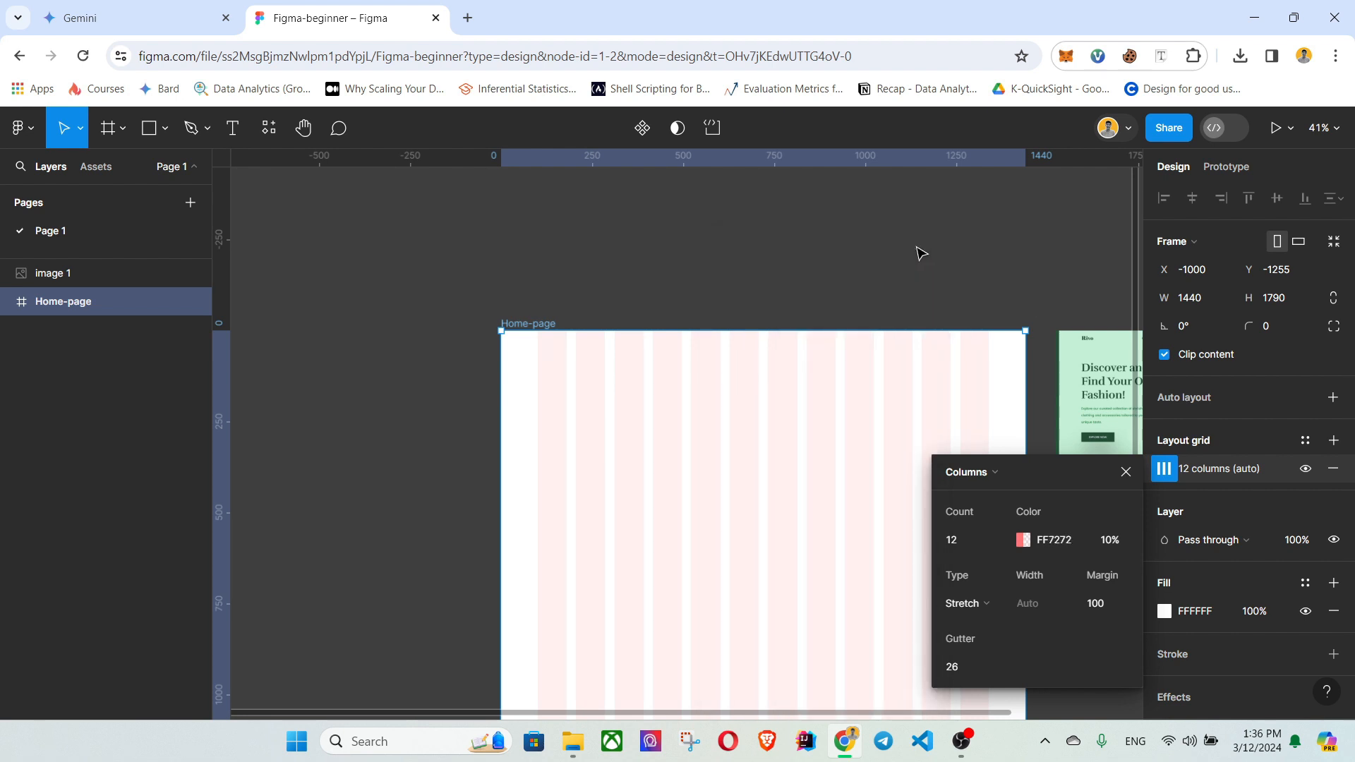
Close the column grid settings and deselect the Home-page frame.
{"action": "left_click", "coordinate": [1126, 471]}
{"action": "left_click", "coordinate": [895, 230]}
Examine the column grid across the Home-page frame, including its side margins, alongside the reference landing page image.
{"action": "scroll", "coordinate": [734, 389], "scroll_direction": "up", "scroll_amount": 3}
{"action": "scroll", "coordinate": [546, 371], "scroll_direction": "down", "scroll_amount": 1}
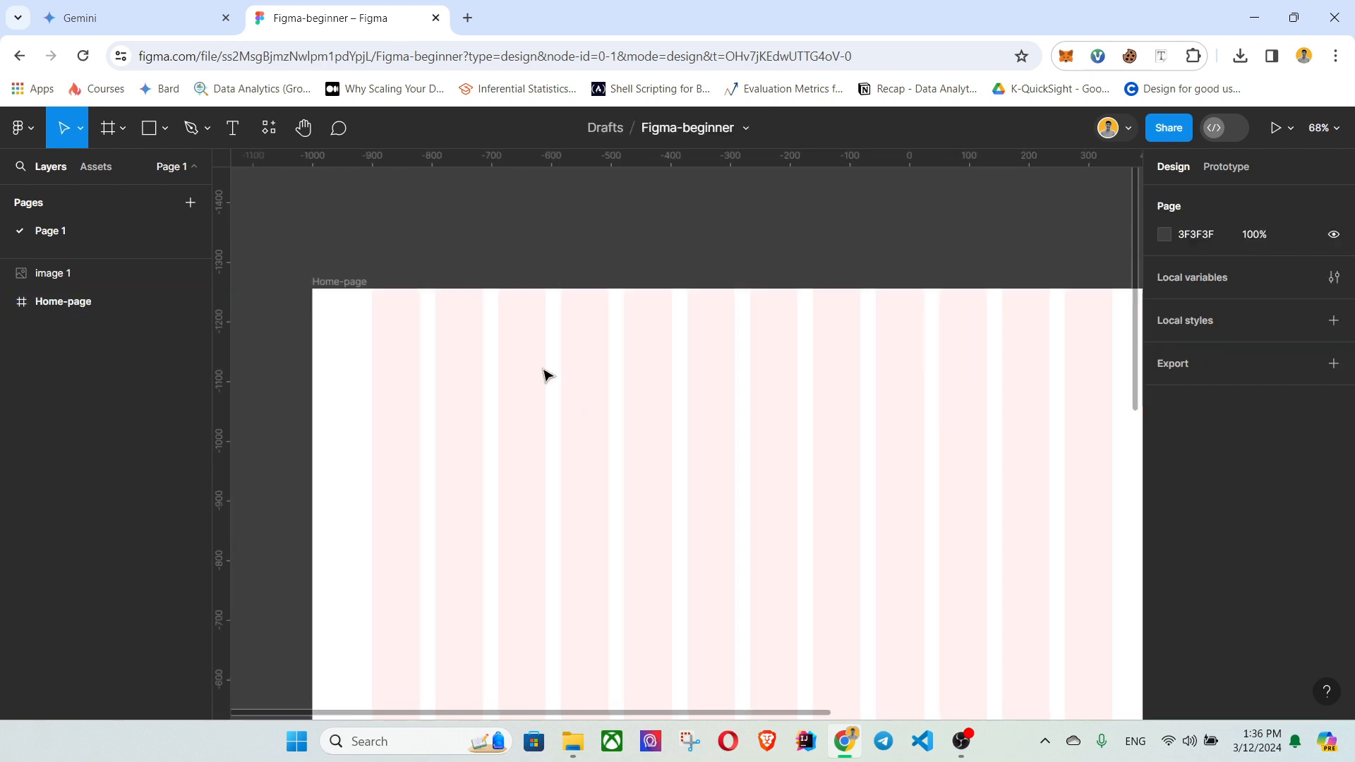
{"action": "key", "text": "space"}
{"action": "left_click_drag", "start_coordinate": [797, 412], "coordinate": [562, 423]}
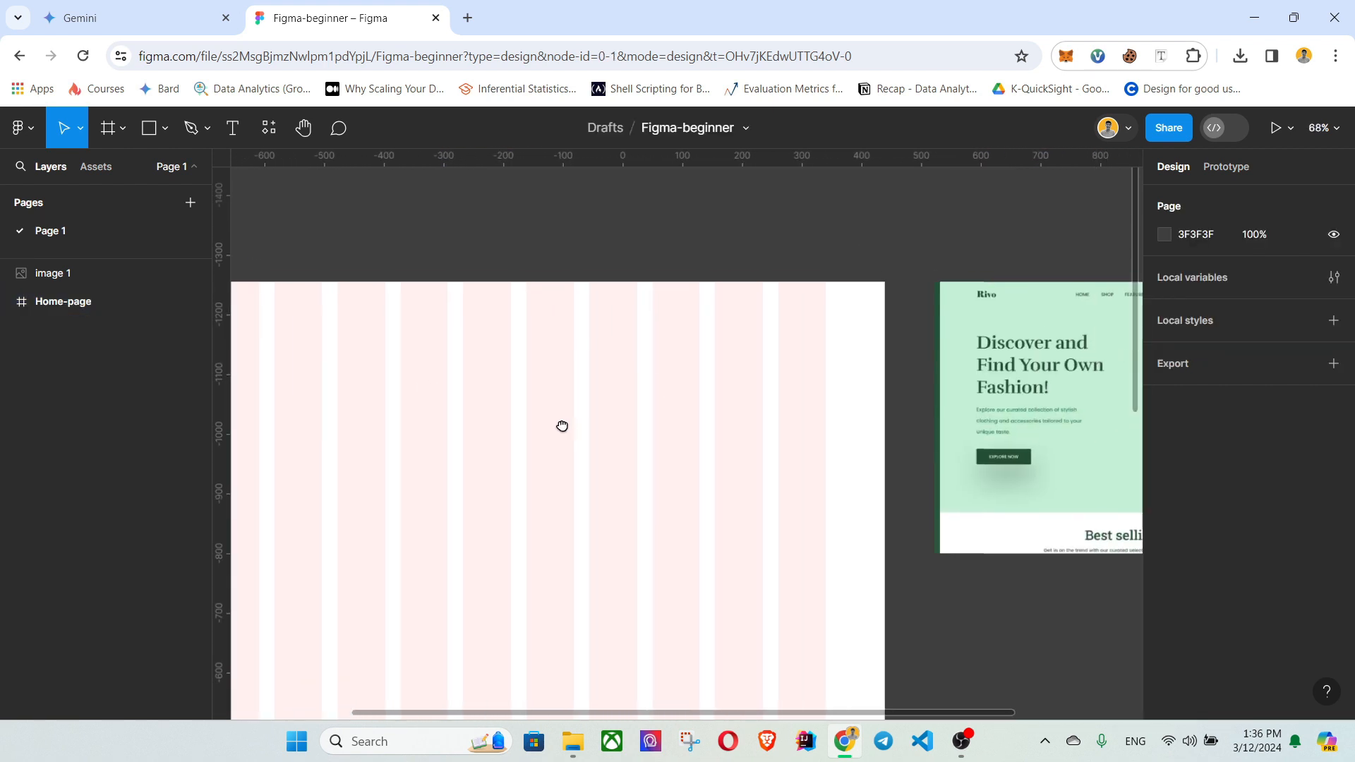
{"action": "scroll", "coordinate": [1009, 395], "scroll_direction": "down", "scroll_amount": 3}
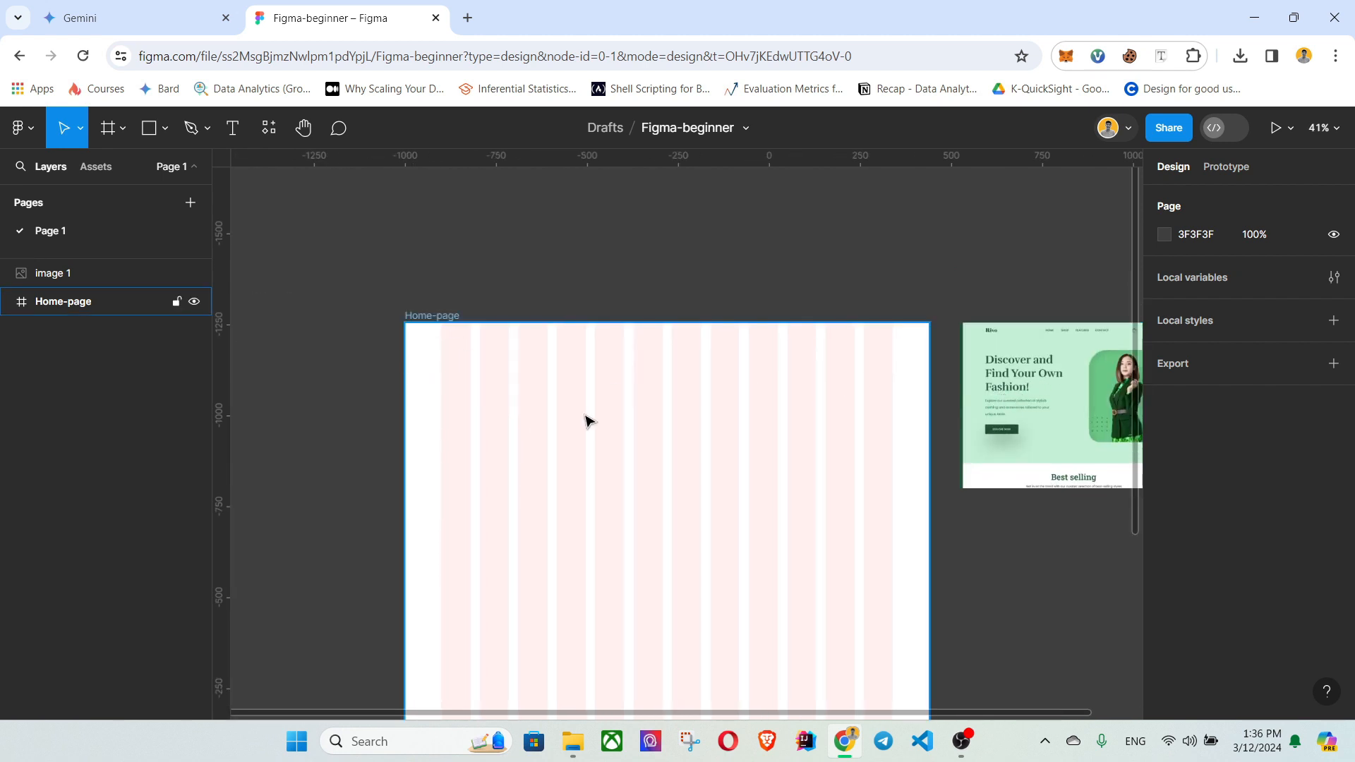
{"action": "scroll", "coordinate": [551, 459], "scroll_direction": "down", "scroll_amount": 4}
{"action": "scroll", "coordinate": [569, 493], "scroll_direction": "down", "scroll_amount": 1}
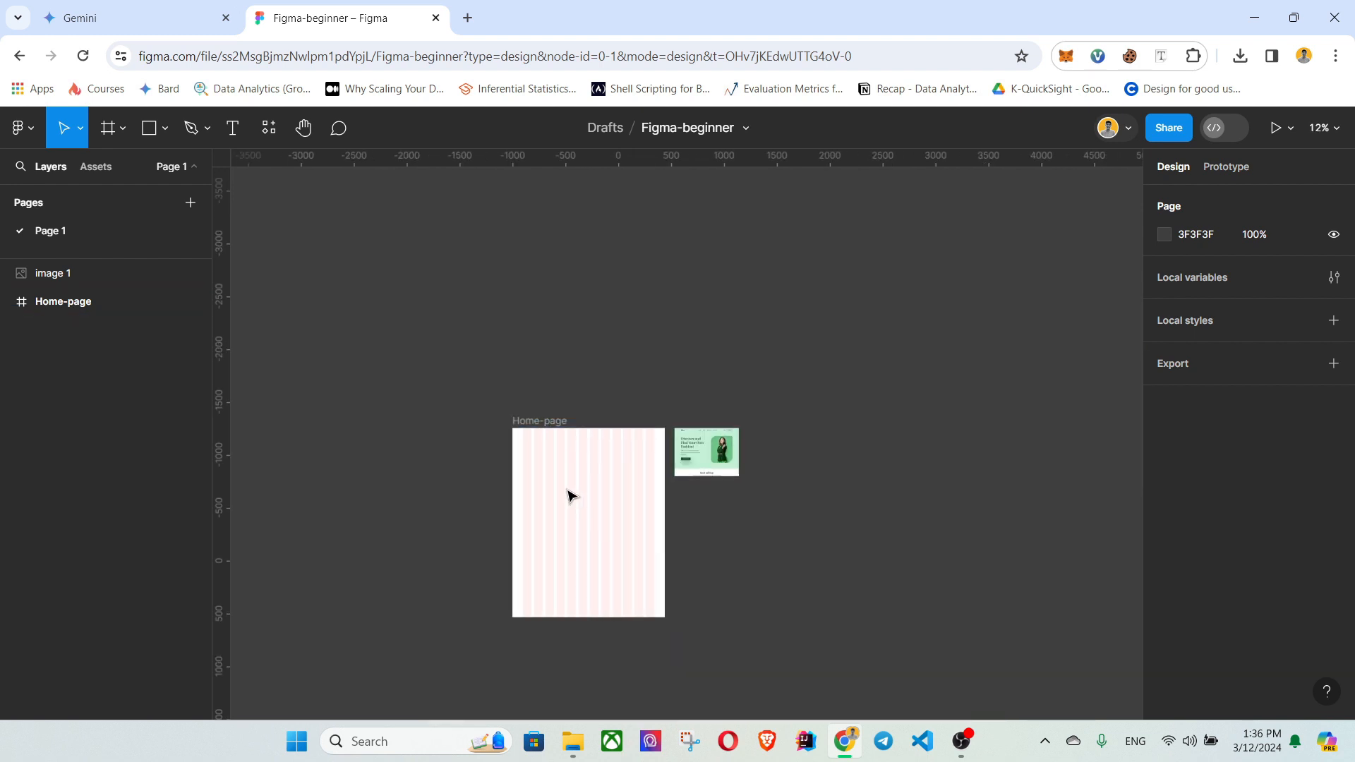
{"action": "scroll", "coordinate": [569, 493], "scroll_direction": "up", "scroll_amount": 5}
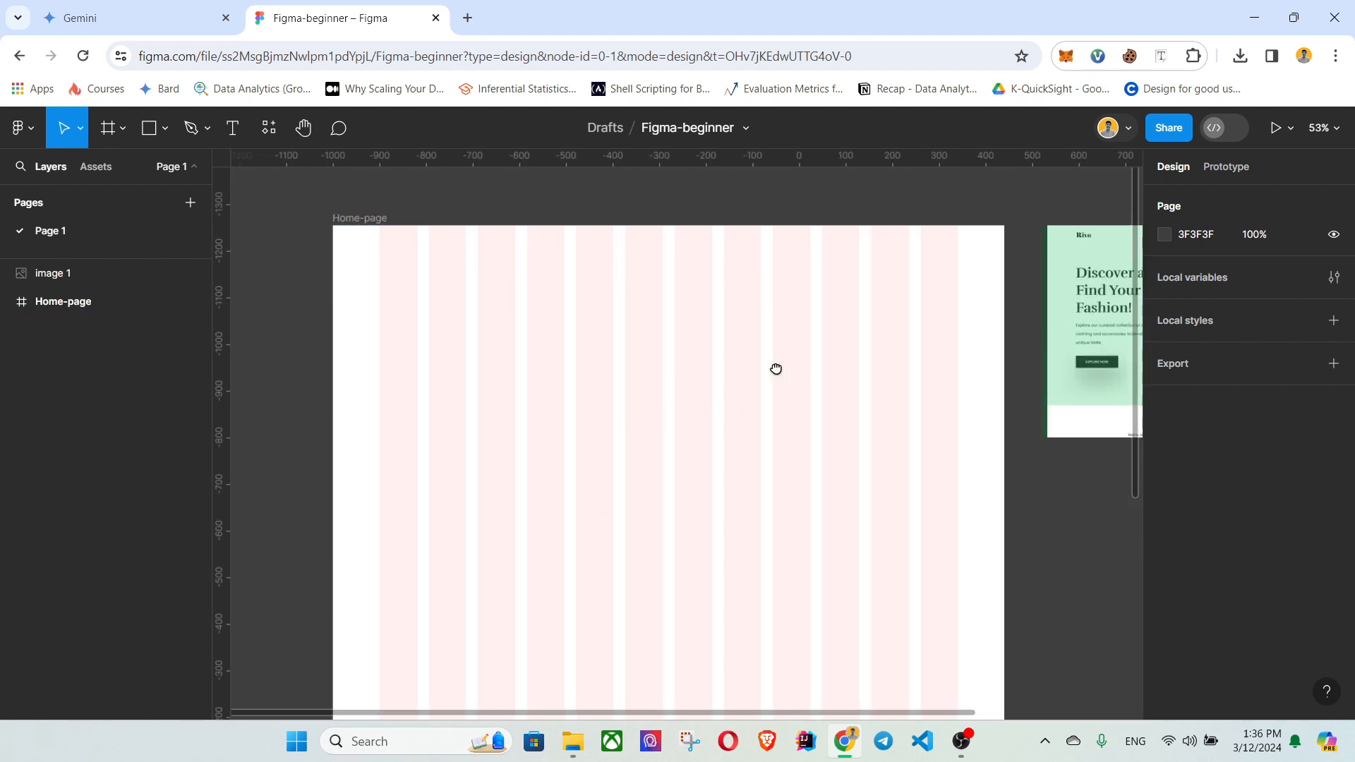
{"action": "mouse_move", "coordinate": [804, 367]}
{"action": "left_mouse_down"}
{"action": "mouse_move", "coordinate": [717, 409]}
{"action": "mouse_move", "coordinate": [790, 382]}
{"action": "left_mouse_up"}
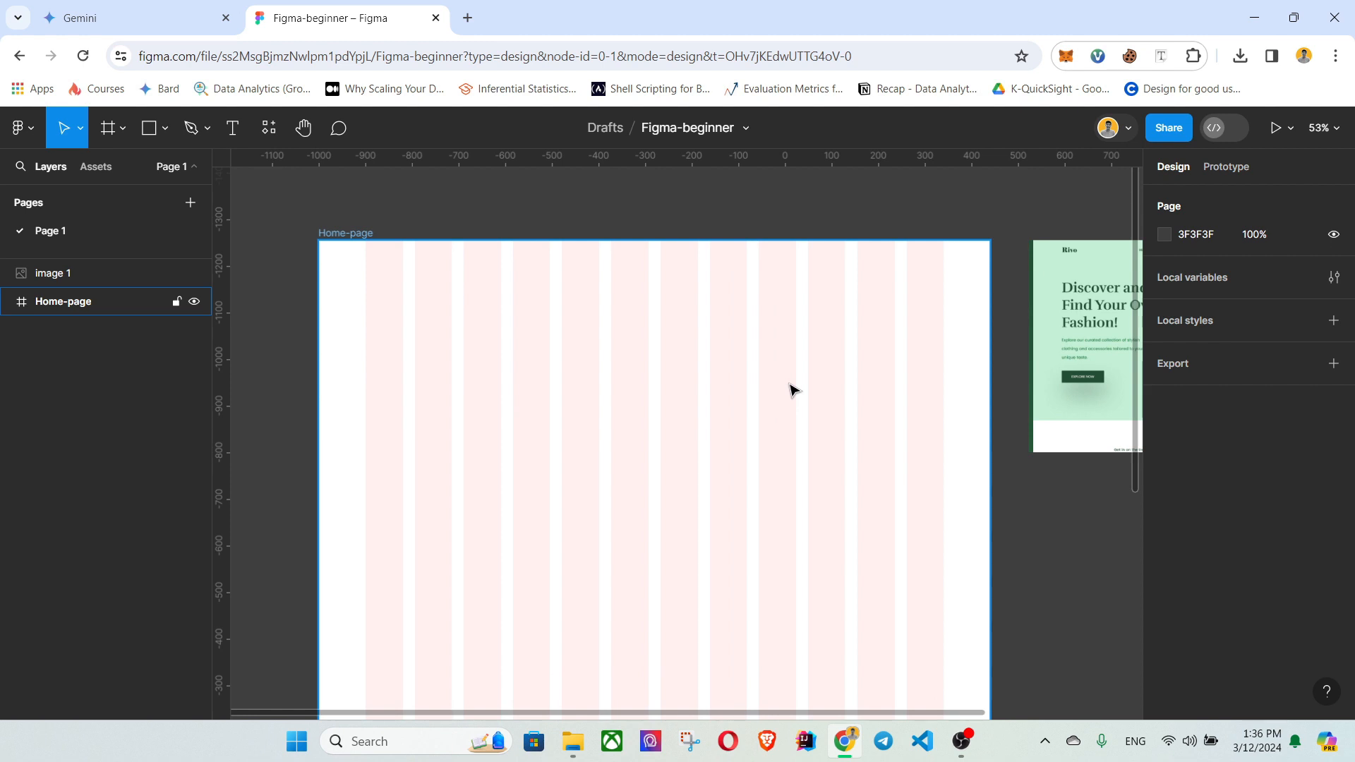